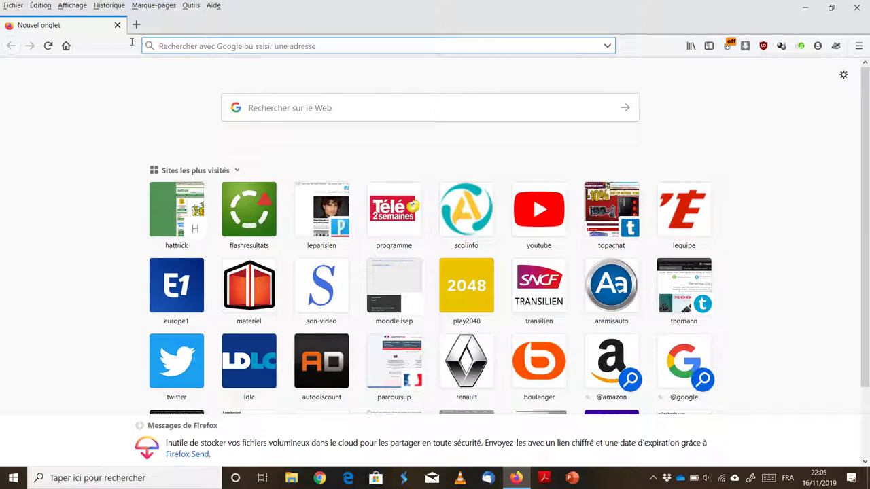
- Go to chemspider.com and search for glycine to show its C2H5NO2 record, ID 730
{"action": "type", "text": "chemspid"}
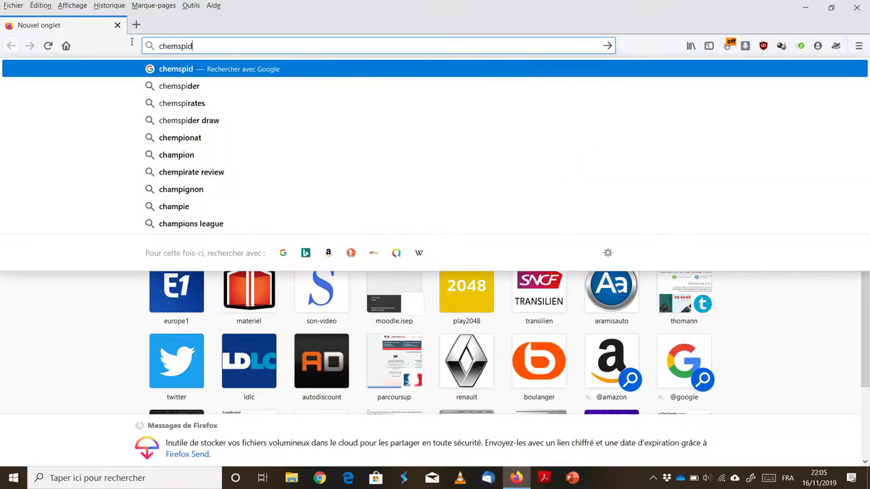
{"action": "type", "text": "er.com"}
{"action": "key", "text": "Return"}
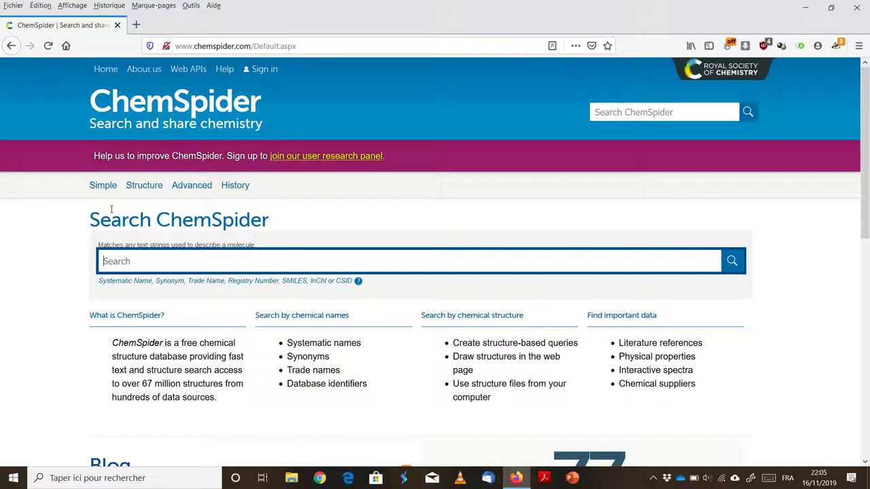
{"action": "type", "text": "g"}
{"action": "type", "text": "lu"}
{"action": "key", "text": "BackSpace"}
{"action": "type", "text": "y"}
{"action": "type", "text": "cine"}
{"action": "key", "text": "Return"}
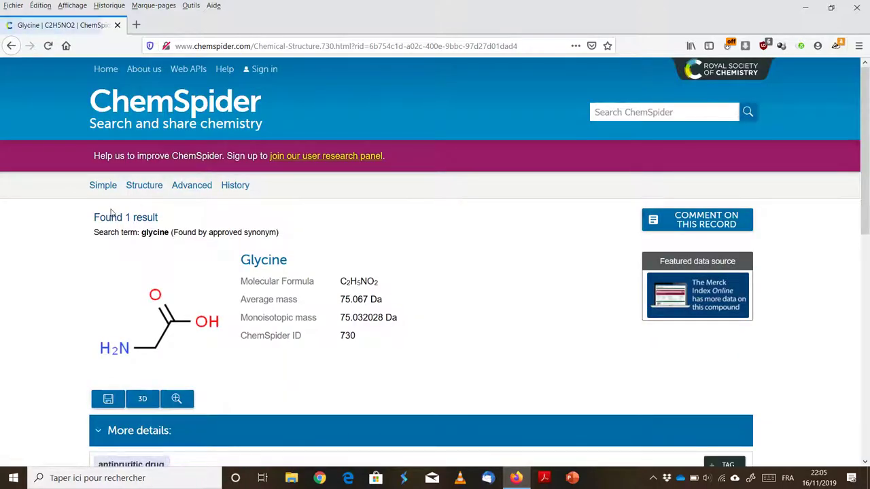
- Save glycine's ChemSpider structure as 730.mol and minimize the browser to reveal the desktop
{"action": "scroll", "coordinate": [54, 207], "scroll_direction": "down", "scroll_amount": 2}
{"action": "scroll", "coordinate": [53, 207], "scroll_direction": "down", "scroll_amount": 1}
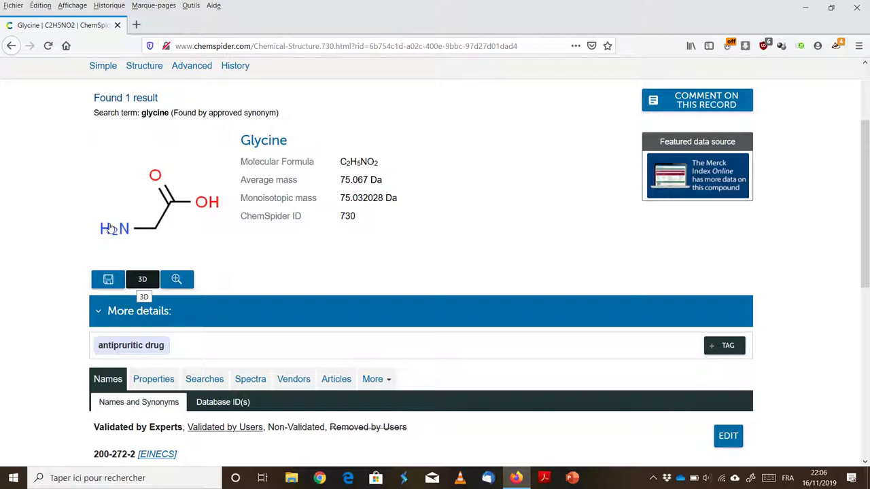
{"action": "scroll", "coordinate": [107, 228], "scroll_direction": "down", "scroll_amount": 2}
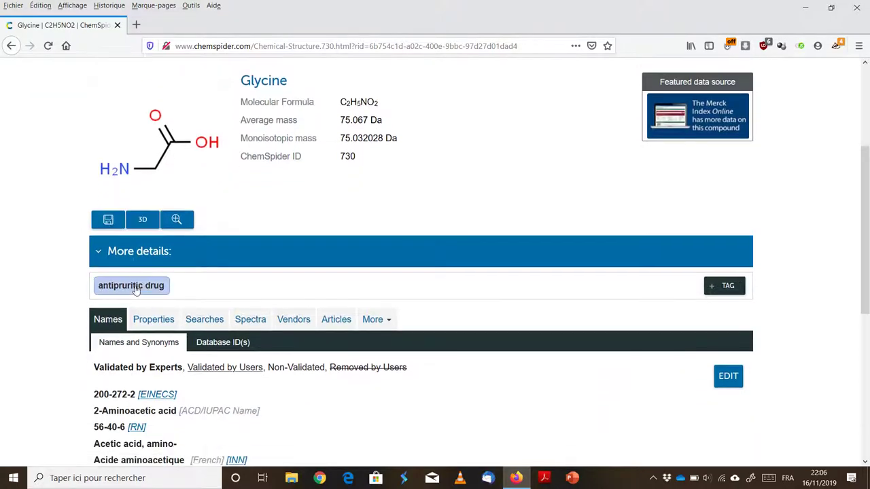
{"action": "scroll", "coordinate": [105, 272], "scroll_direction": "down", "scroll_amount": 4}
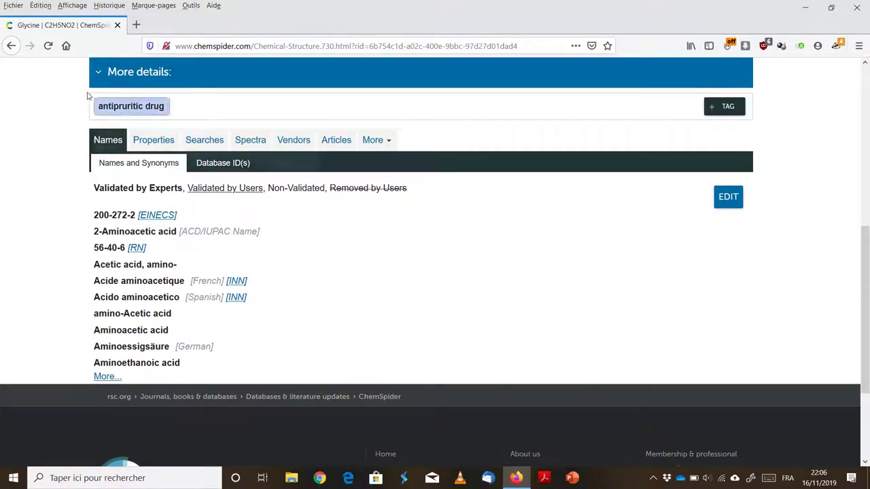
{"action": "key", "text": "Tab"}
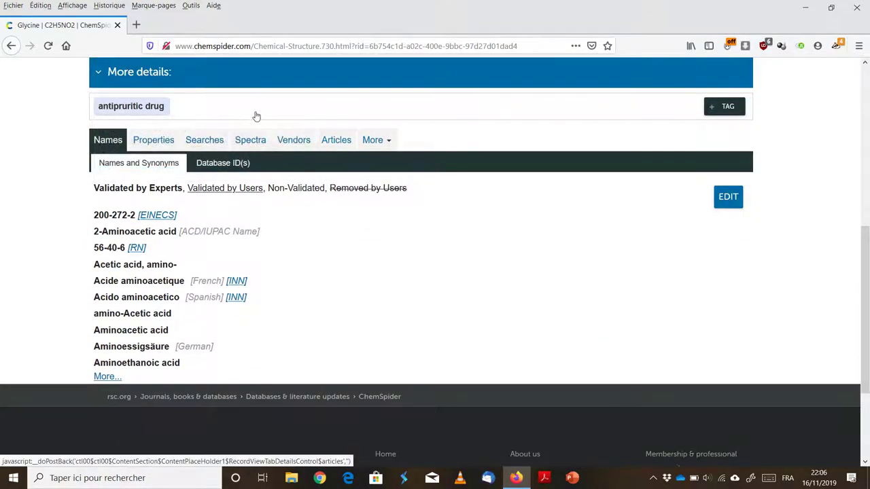
{"action": "key", "text": "Tab"}
{"action": "key", "text": "Tab"}
{"action": "key", "text": "Tab"}
{"action": "scroll", "coordinate": [41, 156], "scroll_direction": "up", "scroll_amount": 5}
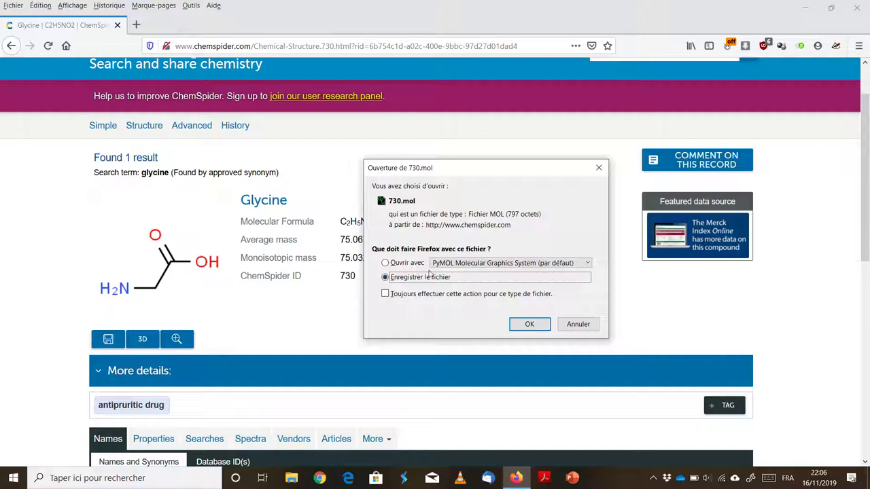
{"action": "key", "text": "Return"}
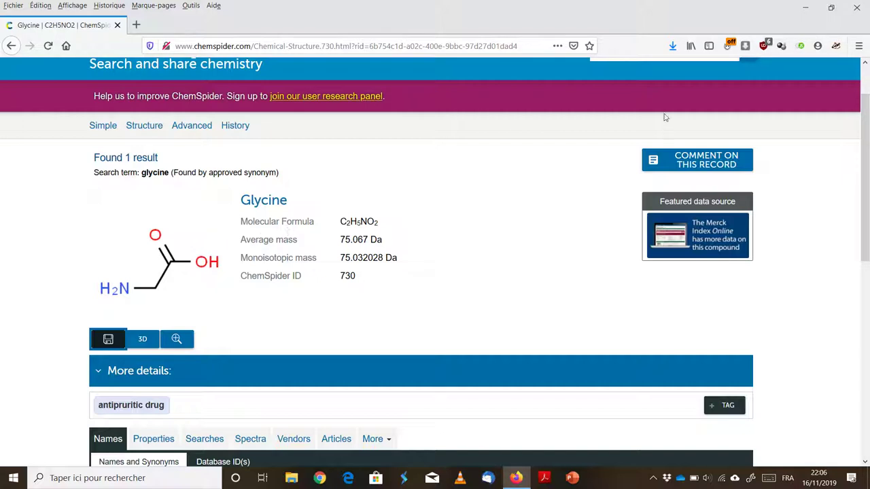
{"action": "key", "text": "super+d"}
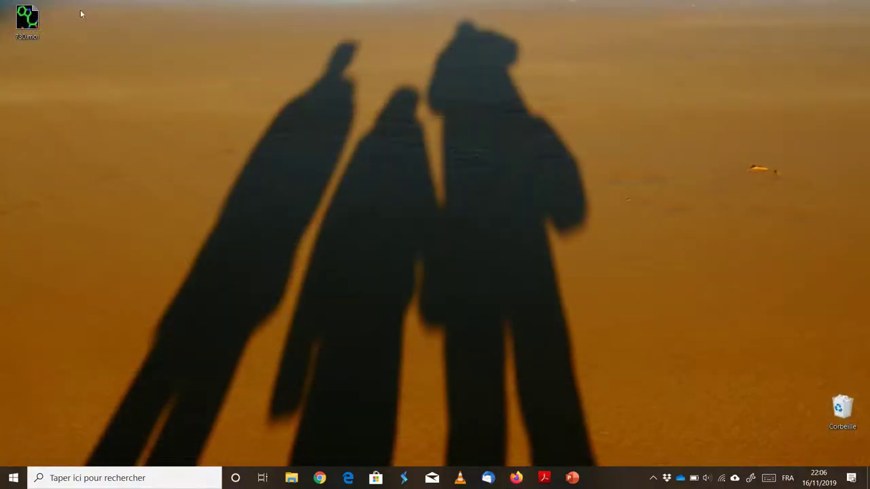
- Rename 730.mol on the desktop to Glycine_730.mol
{"action": "left_click", "coordinate": [24, 21]}
{"action": "right_click", "coordinate": [22, 23]}
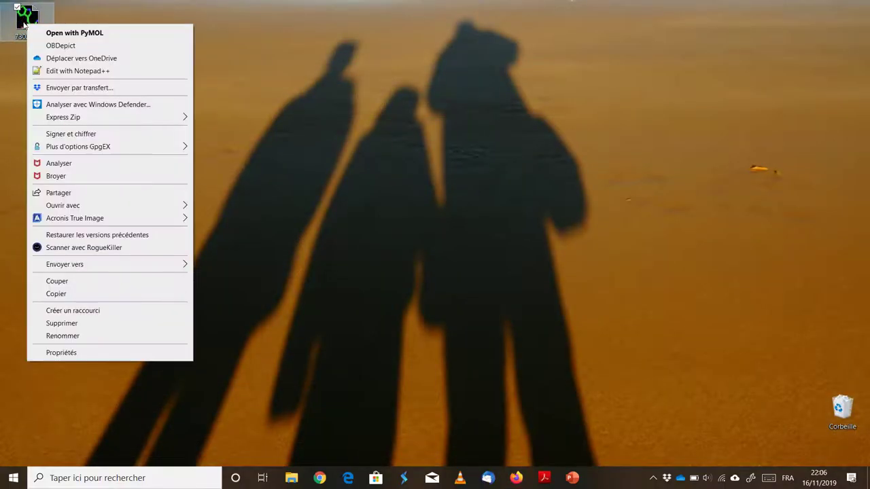
{"action": "key", "text": "Return"}
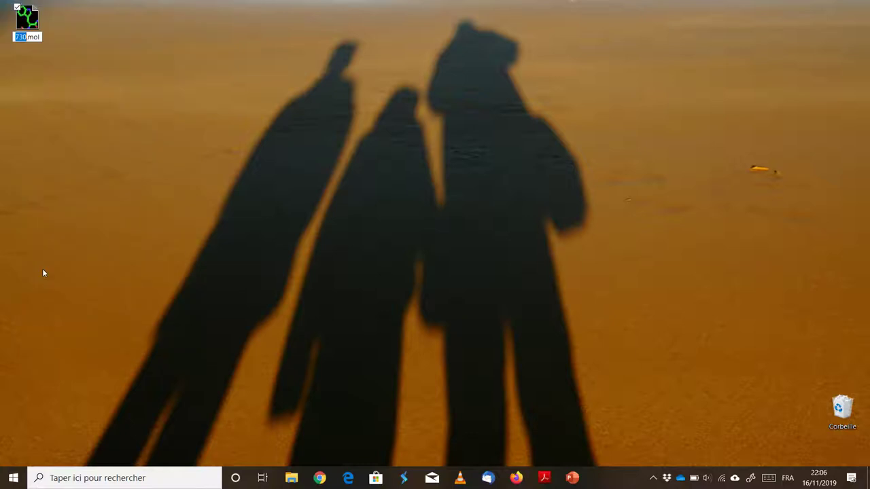
{"action": "key", "text": "Home"}
{"action": "type", "text": "Gl"}
{"action": "type", "text": "ycine"}
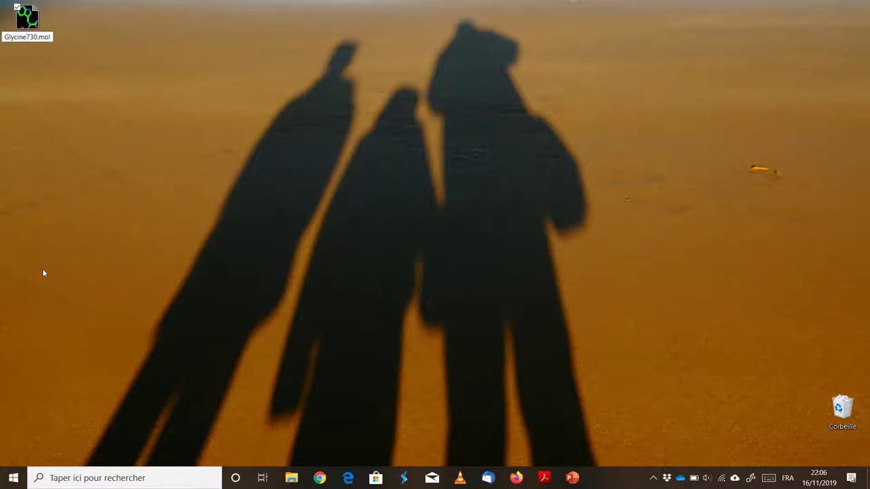
{"action": "type", "text": "_"}
{"action": "key", "text": "Return"}
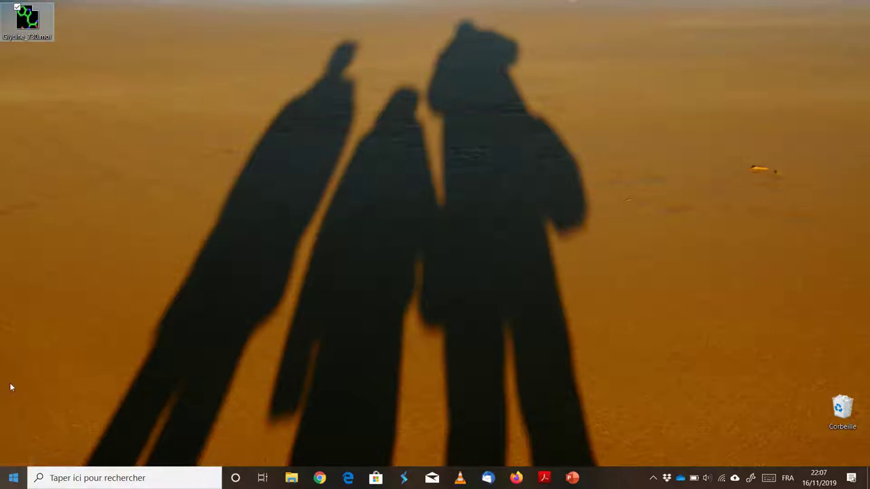
{"action": "key", "text": "super+s"}
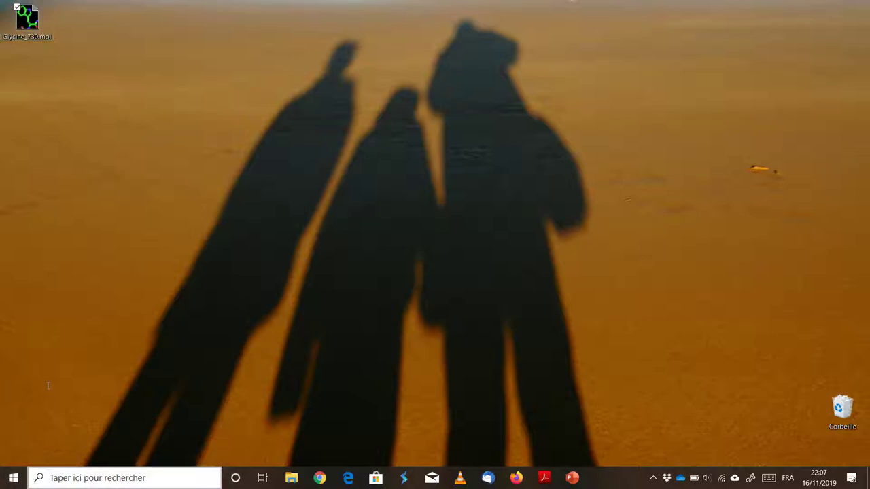
- Launch Open Babel GUI maximized and load Glycine_730.mol as the input file
{"action": "type", "text": "bab"}
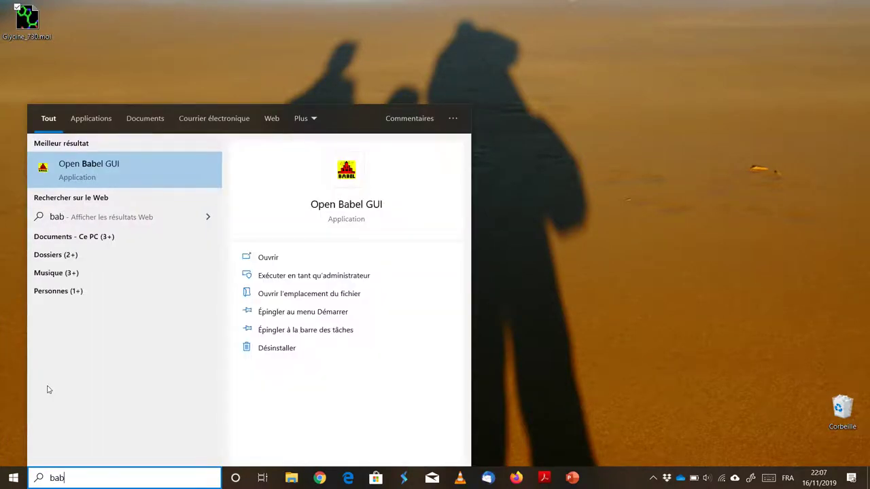
{"action": "left_click", "coordinate": [55, 139]}
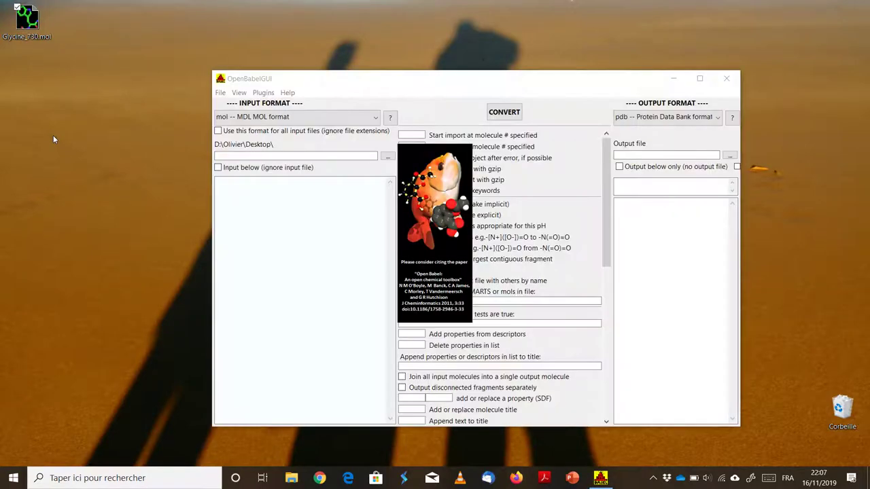
{"action": "double_click", "coordinate": [553, 72]}
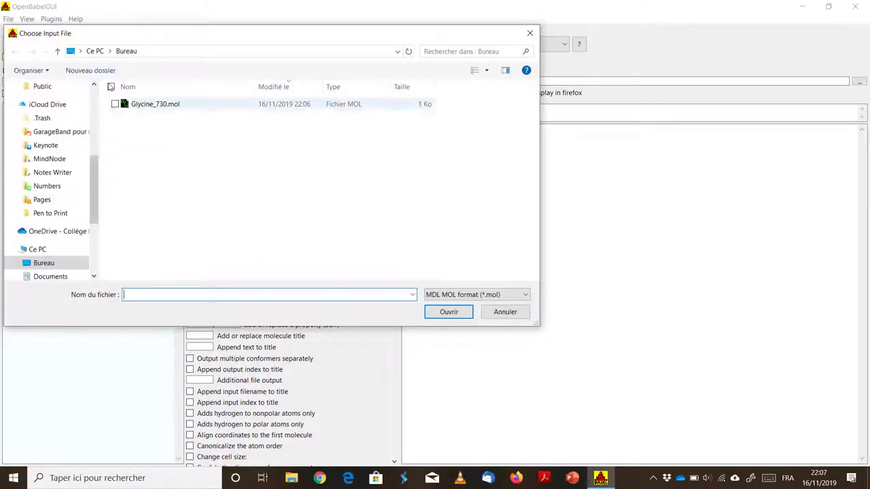
{"action": "left_click", "coordinate": [114, 103]}
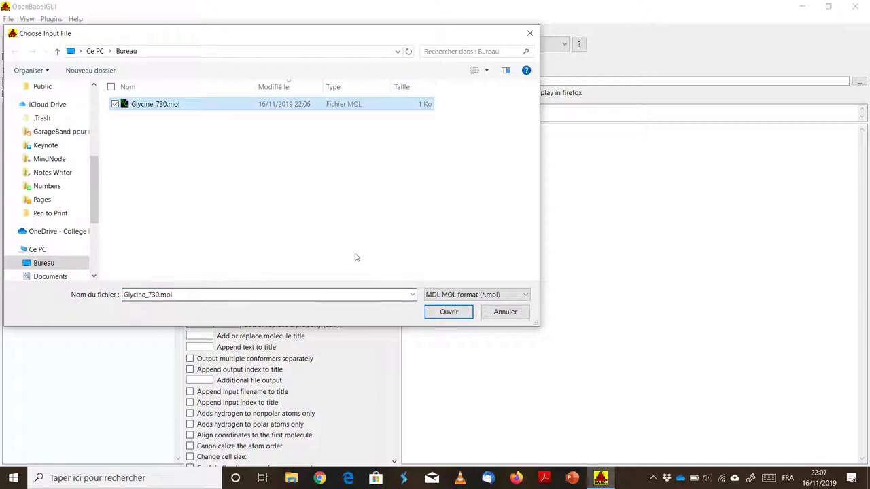
{"action": "key", "text": "Return"}
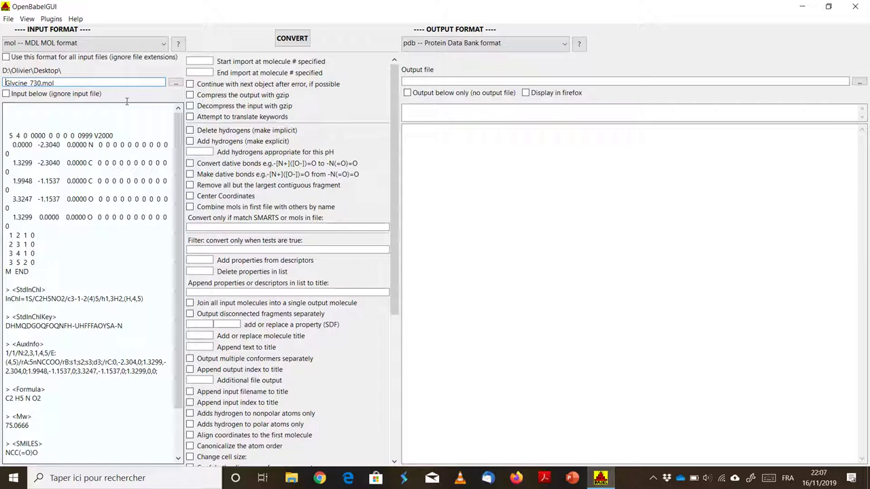
- Choose 'pdb -- Protein Data Bank format' from the output format list
{"action": "left_click", "coordinate": [476, 43]}
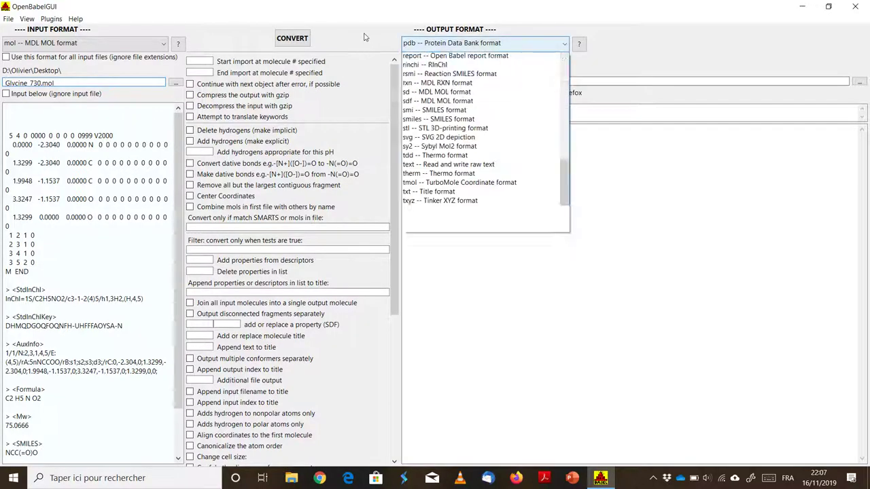
{"action": "scroll", "coordinate": [440, 163], "scroll_direction": "up", "scroll_amount": 14}
{"action": "scroll", "coordinate": [440, 149], "scroll_direction": "up", "scroll_amount": 15}
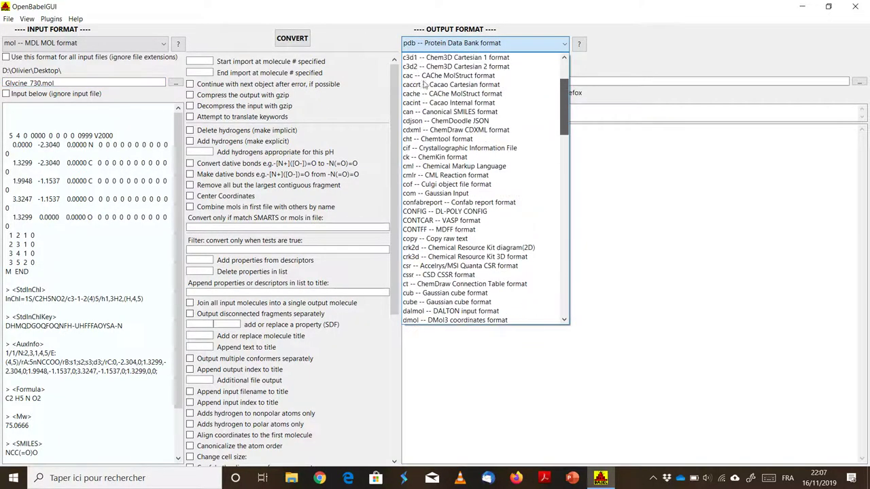
{"action": "scroll", "coordinate": [440, 122], "scroll_direction": "up", "scroll_amount": 3}
{"action": "scroll", "coordinate": [441, 102], "scroll_direction": "down", "scroll_amount": 3}
{"action": "scroll", "coordinate": [440, 98], "scroll_direction": "down", "scroll_amount": 3}
{"action": "scroll", "coordinate": [441, 98], "scroll_direction": "down", "scroll_amount": 5}
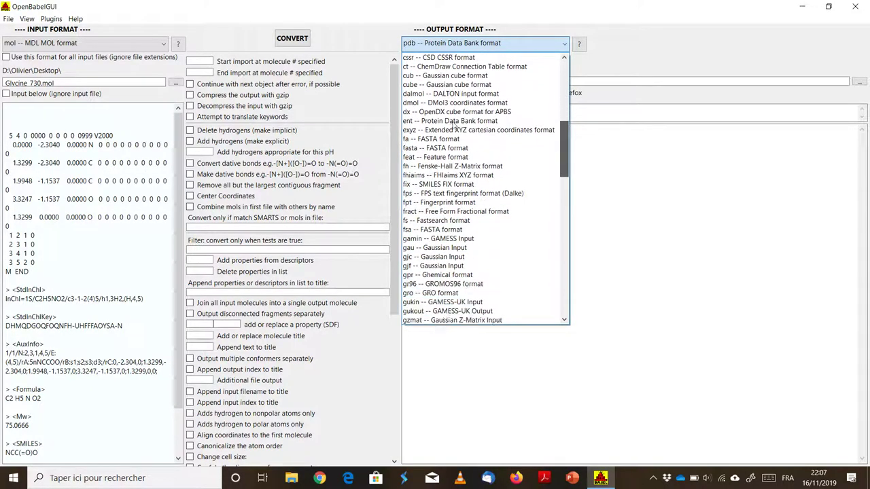
{"action": "scroll", "coordinate": [440, 99], "scroll_direction": "down", "scroll_amount": 15}
{"action": "scroll", "coordinate": [440, 98], "scroll_direction": "down", "scroll_amount": 12}
{"action": "scroll", "coordinate": [487, 253], "scroll_direction": "up", "scroll_amount": 2}
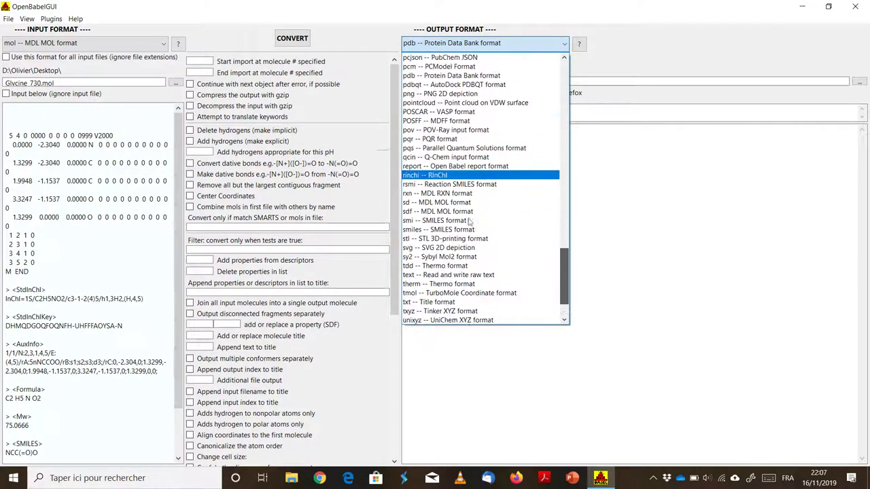
{"action": "scroll", "coordinate": [483, 248], "scroll_direction": "up", "scroll_amount": 2}
{"action": "scroll", "coordinate": [479, 244], "scroll_direction": "down", "scroll_amount": 3}
{"action": "scroll", "coordinate": [475, 241], "scroll_direction": "down", "scroll_amount": 2}
{"action": "scroll", "coordinate": [469, 232], "scroll_direction": "up", "scroll_amount": 2}
{"action": "scroll", "coordinate": [466, 230], "scroll_direction": "down", "scroll_amount": 1}
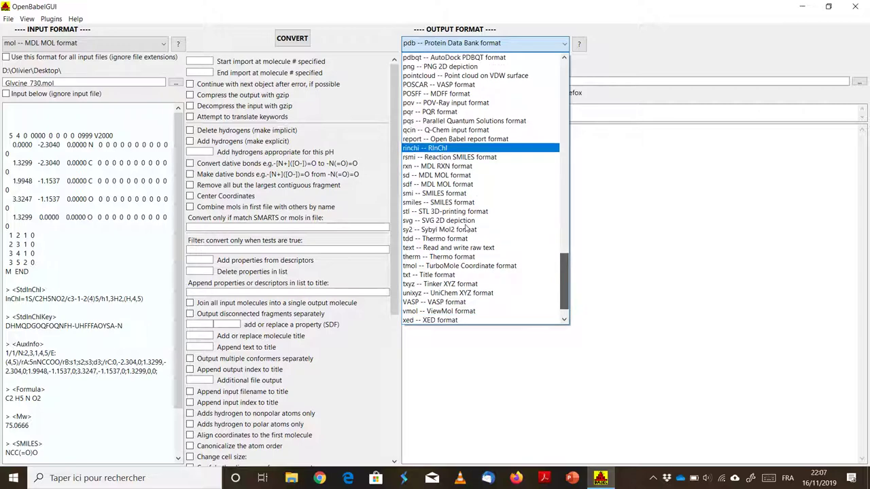
{"action": "scroll", "coordinate": [463, 229], "scroll_direction": "up", "scroll_amount": 3}
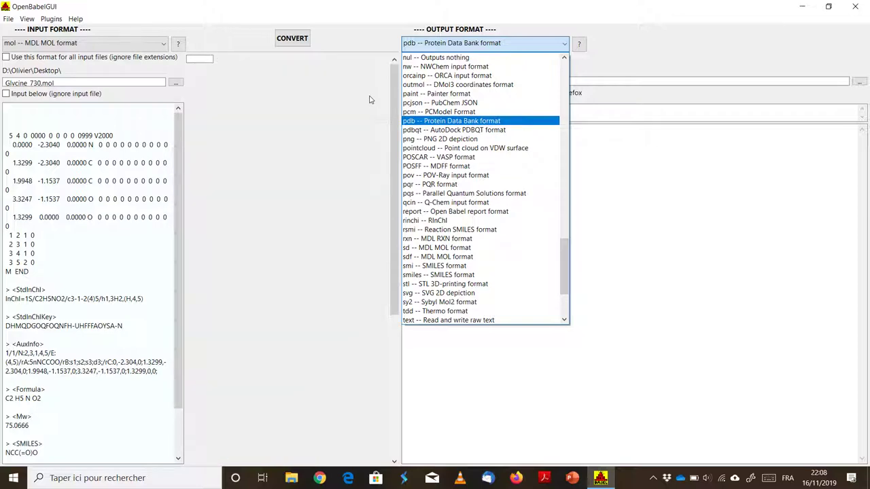
{"action": "left_click", "coordinate": [451, 45]}
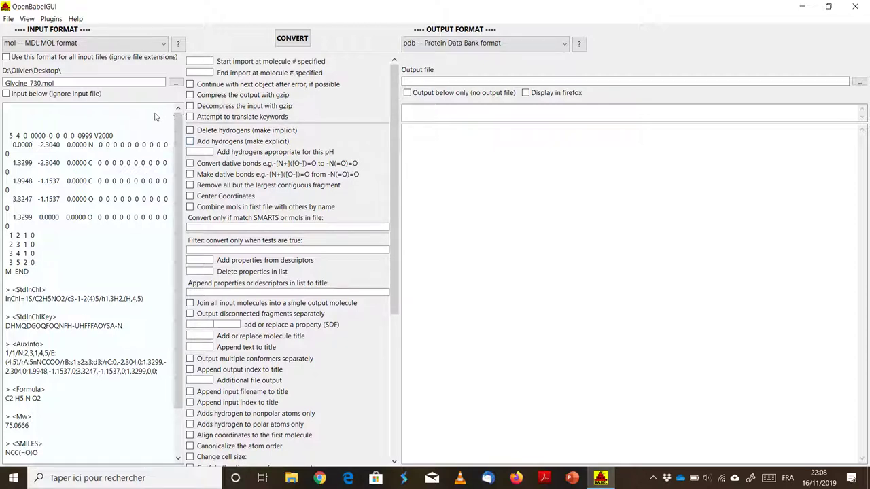
- Tick the 'Add hydrogens (make explicit)' and 'Generate 3D coordinates' conversion options
{"action": "key", "text": "space"}
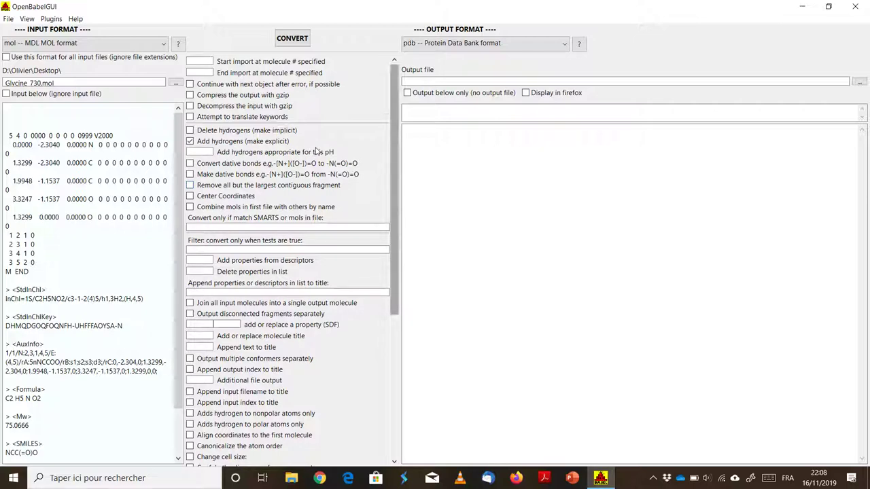
{"action": "scroll", "coordinate": [317, 151], "scroll_direction": "down", "scroll_amount": 1}
{"action": "scroll", "coordinate": [278, 227], "scroll_direction": "down", "scroll_amount": 3}
{"action": "scroll", "coordinate": [330, 252], "scroll_direction": "down", "scroll_amount": 3}
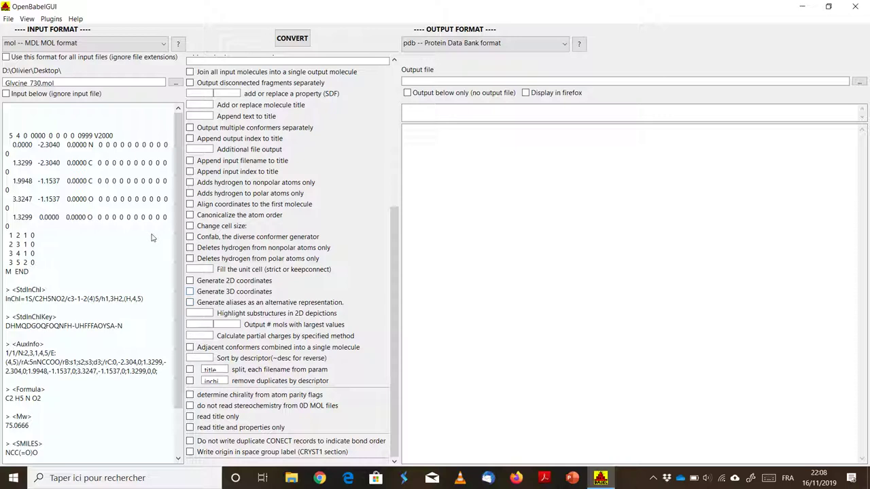
{"action": "key", "text": "space"}
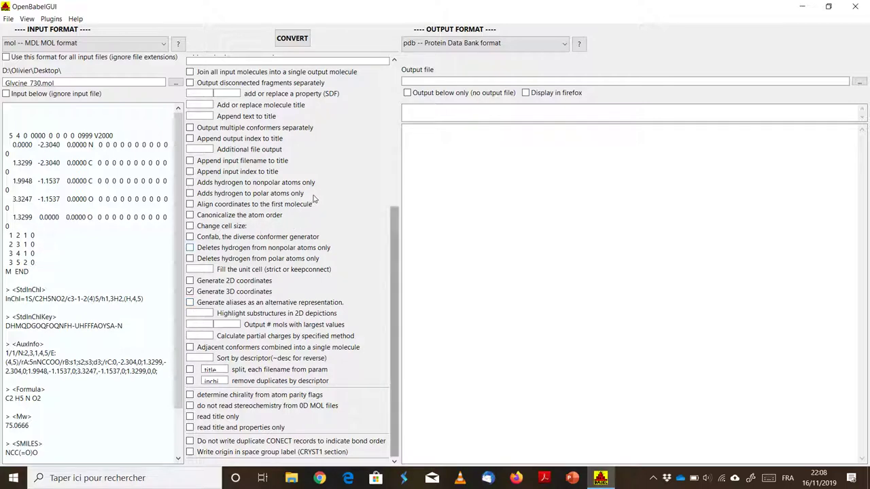
{"action": "scroll", "coordinate": [314, 198], "scroll_direction": "up", "scroll_amount": 5}
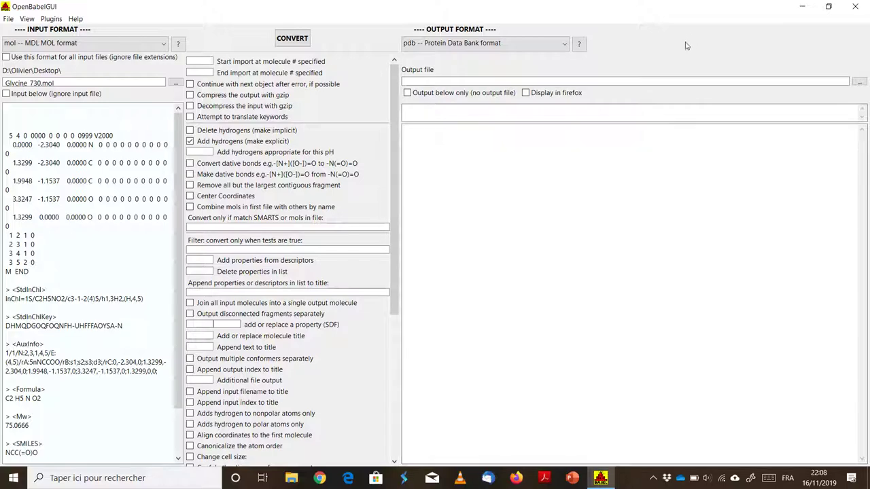
- Set the output file to glycine on the Desktop and convert to glycine.pdb
{"action": "double_click", "coordinate": [690, 81]}
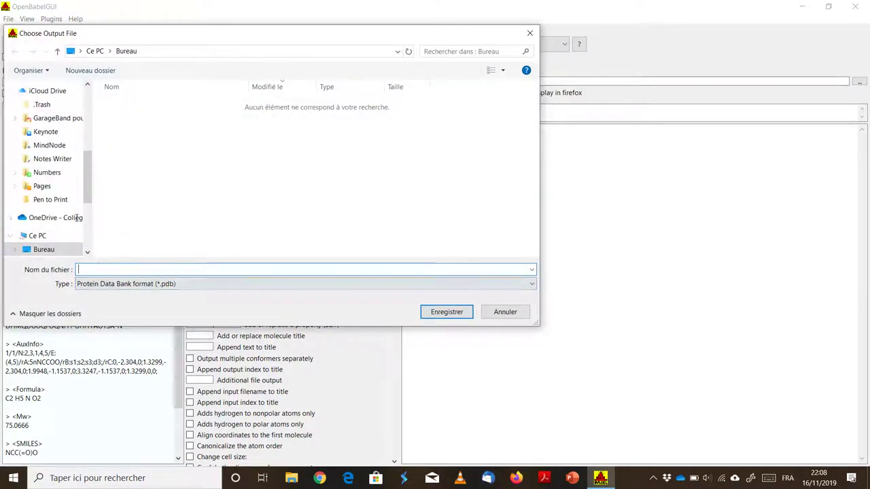
{"action": "mouse_move", "coordinate": [54, 218]}
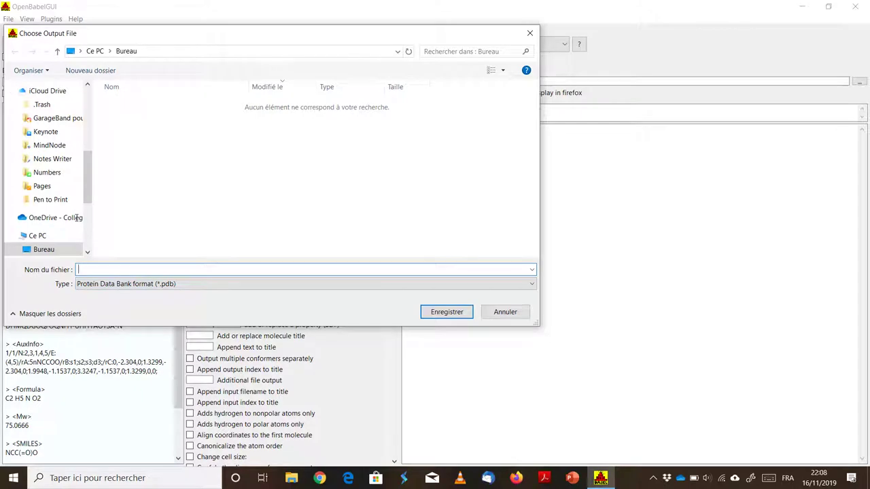
{"action": "type", "text": "glycine"}
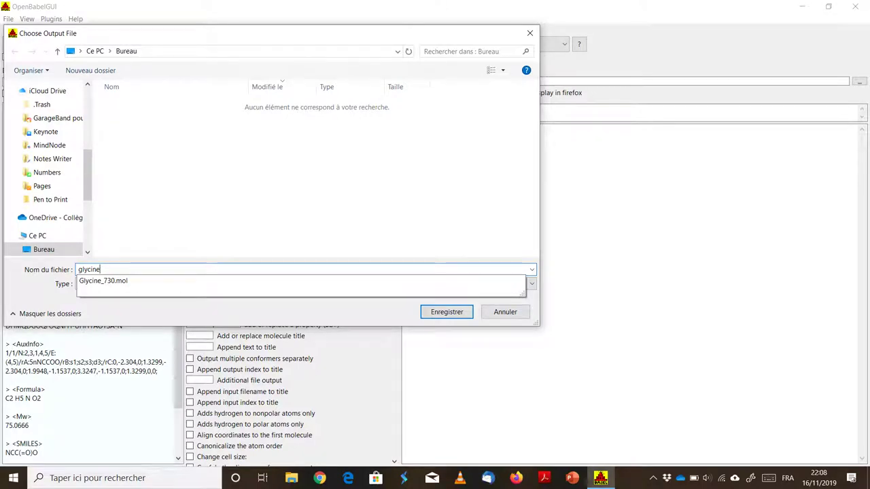
{"action": "key", "text": "Return"}
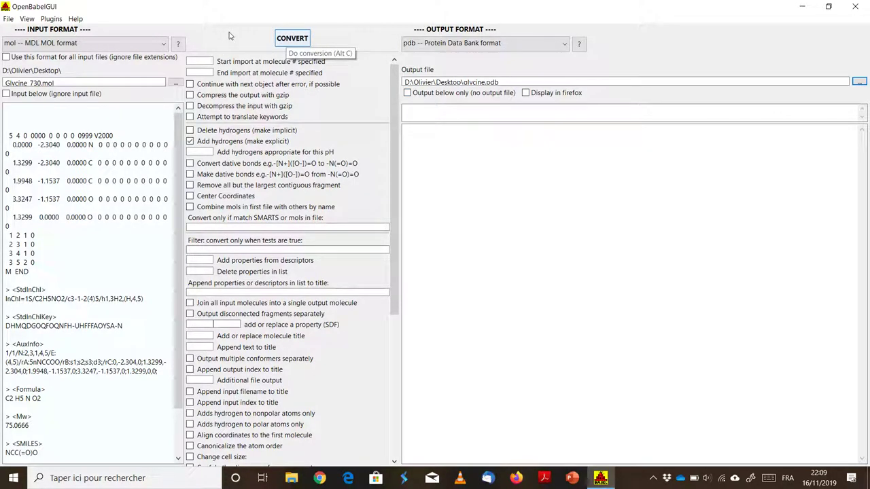
{"action": "key", "text": "alt+c"}
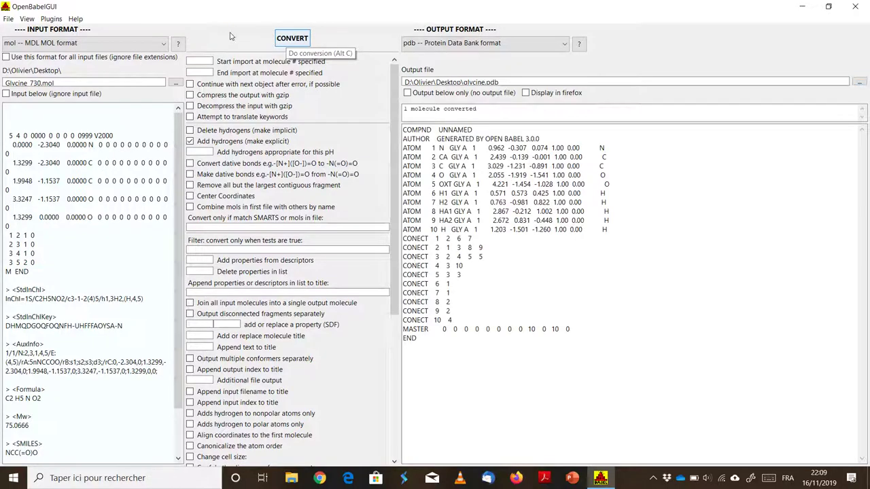
- Run the conversion once more, then close the Open Babel GUI window
{"action": "left_click", "coordinate": [292, 38]}
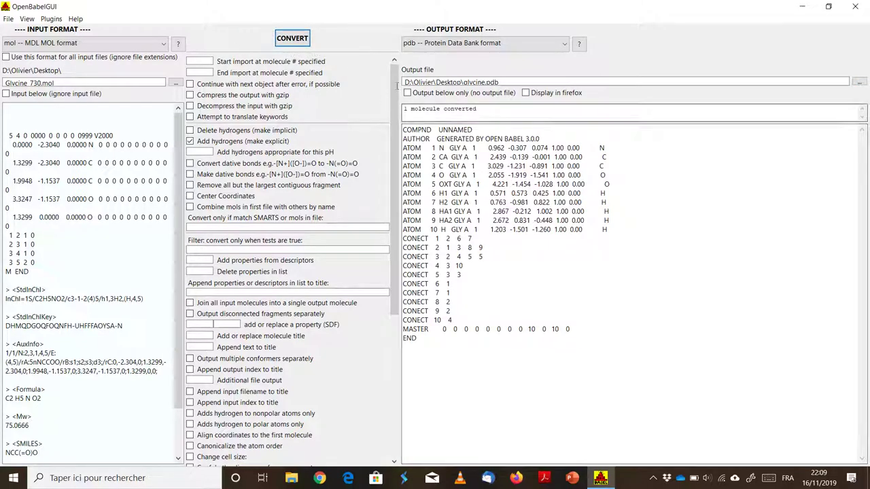
{"action": "key", "text": "Tab"}
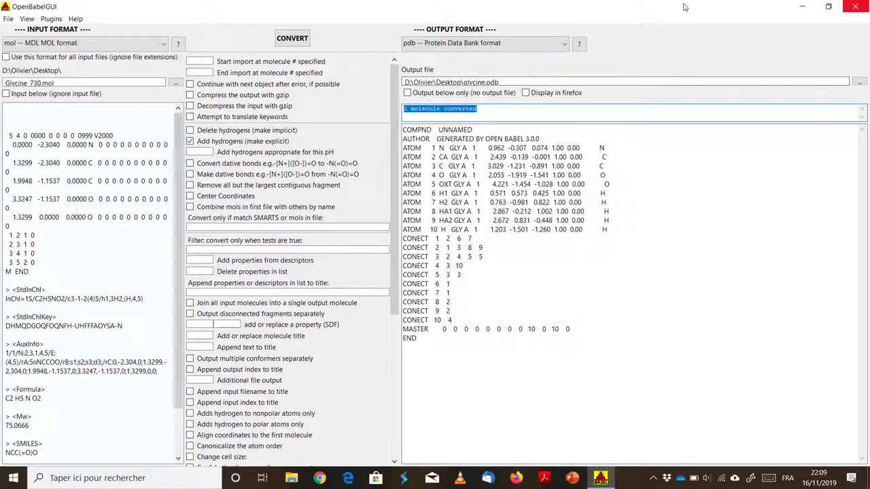
{"action": "left_click", "coordinate": [855, 7]}
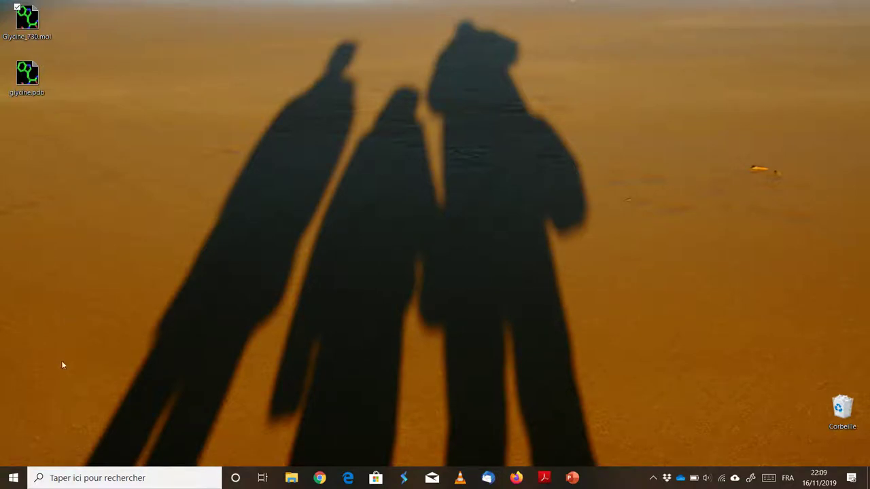
- Launch Blender 2.80 by searching 'blen' from the taskbar
{"action": "left_click", "coordinate": [98, 478]}
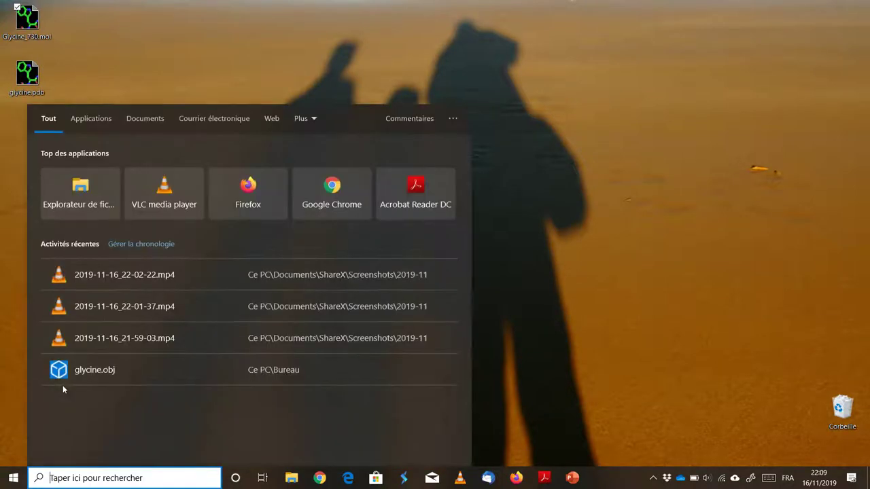
{"action": "type", "text": "blen"}
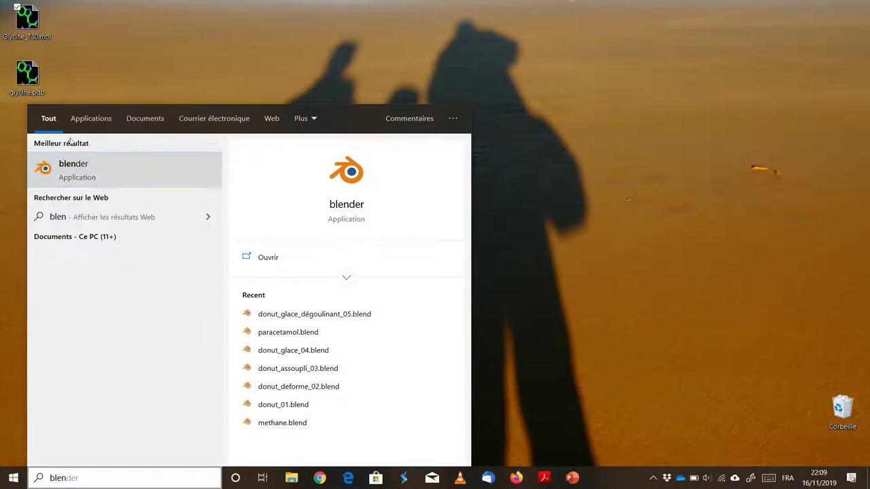
{"action": "key", "text": "Return"}
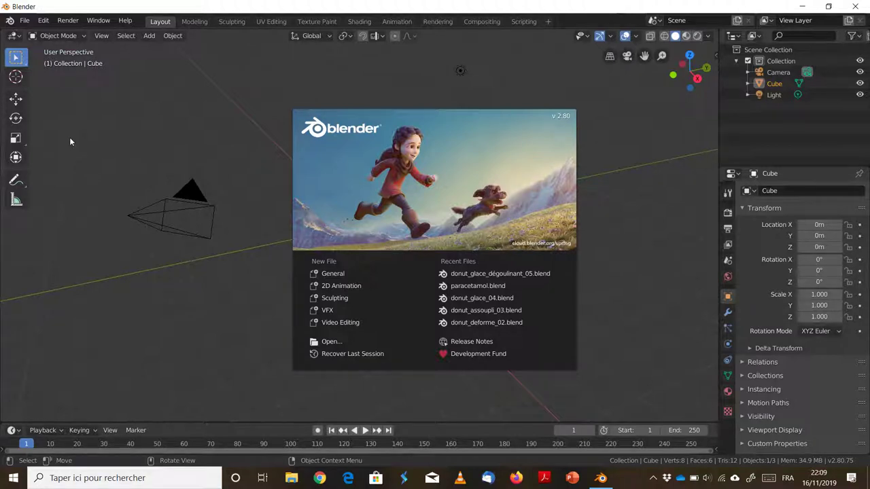
- Dismiss the splash screen and delete the default cube through its context menu
{"action": "left_click", "coordinate": [279, 150]}
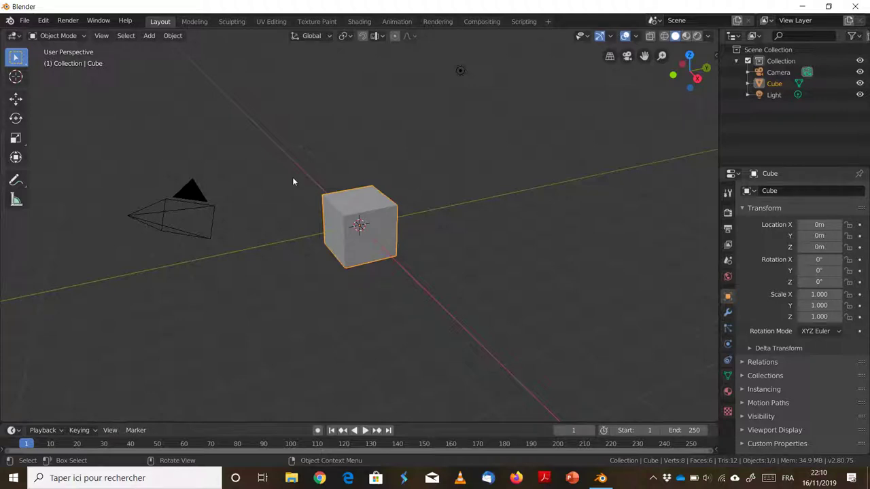
{"action": "right_click", "coordinate": [301, 174]}
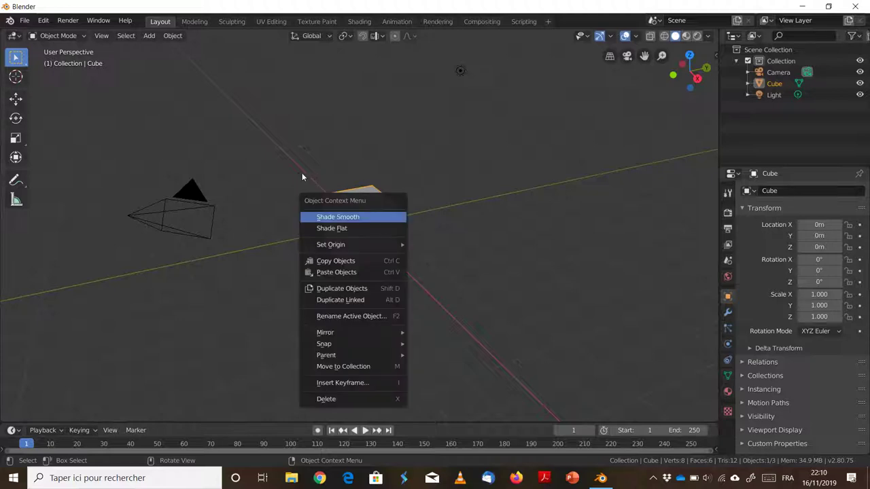
{"action": "key", "text": "Up"}
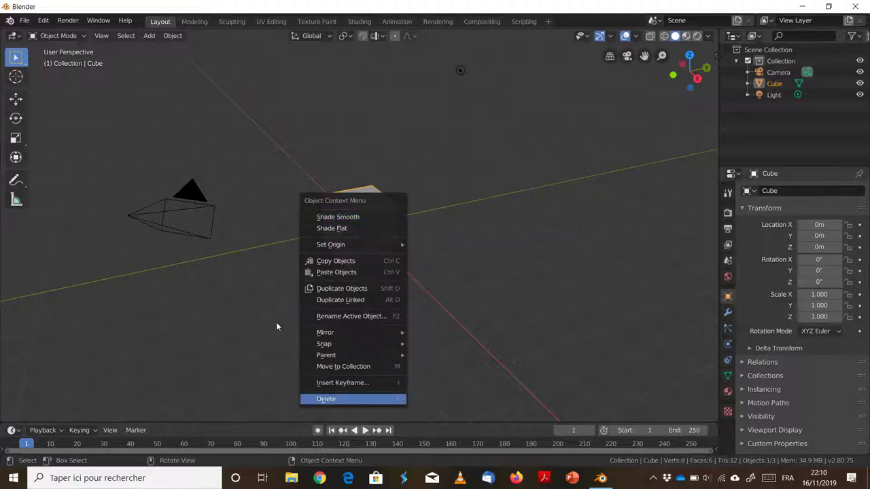
{"action": "key", "text": "Return"}
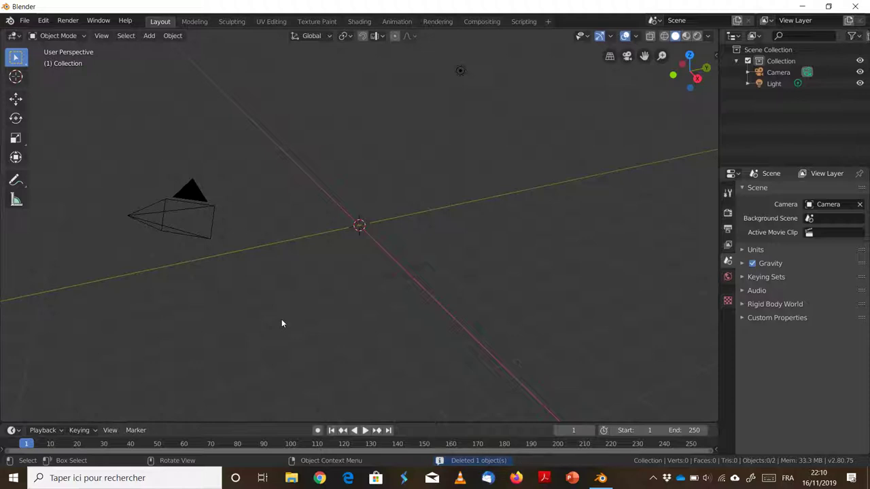
{"action": "left_click", "coordinate": [24, 19]}
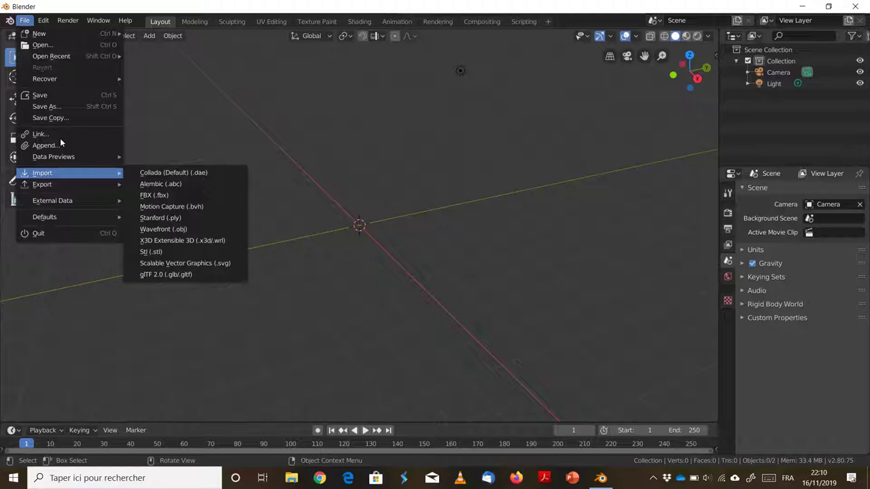
{"action": "mouse_move", "coordinate": [42, 20]}
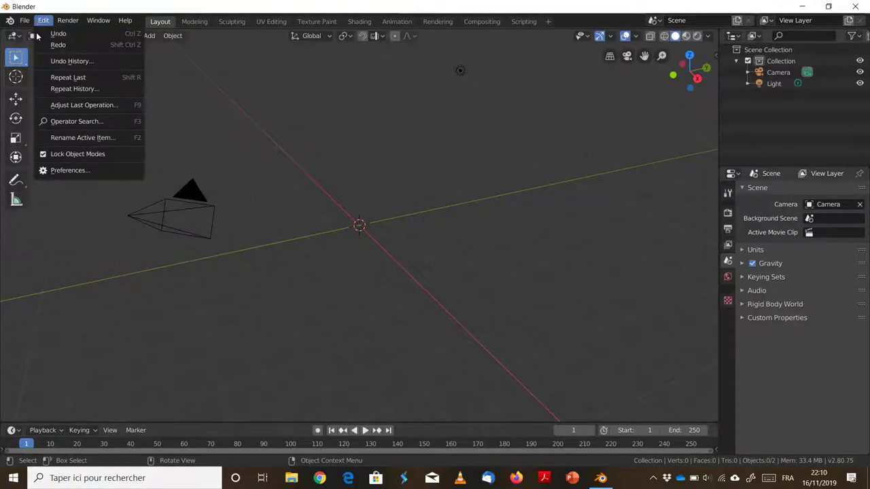
- Open Blender Preferences and switch the interface language to French
{"action": "key", "text": "Down"}
{"action": "key", "text": "Down"}
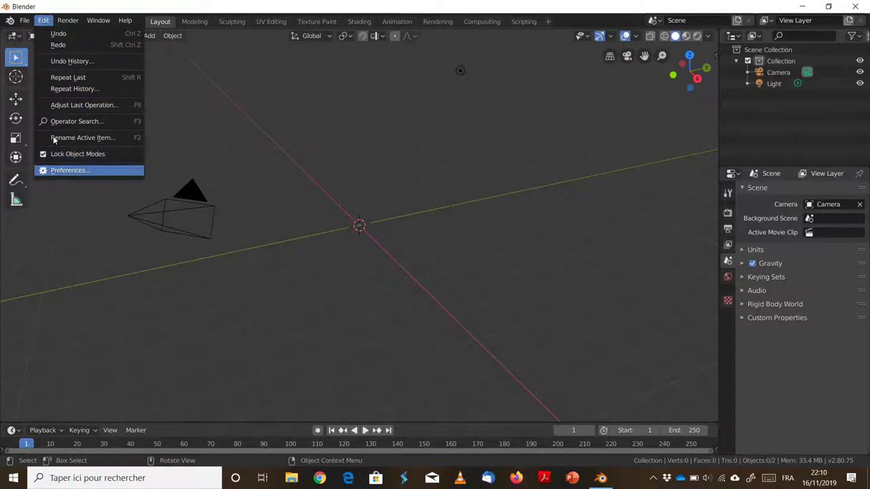
{"action": "key", "text": "Return"}
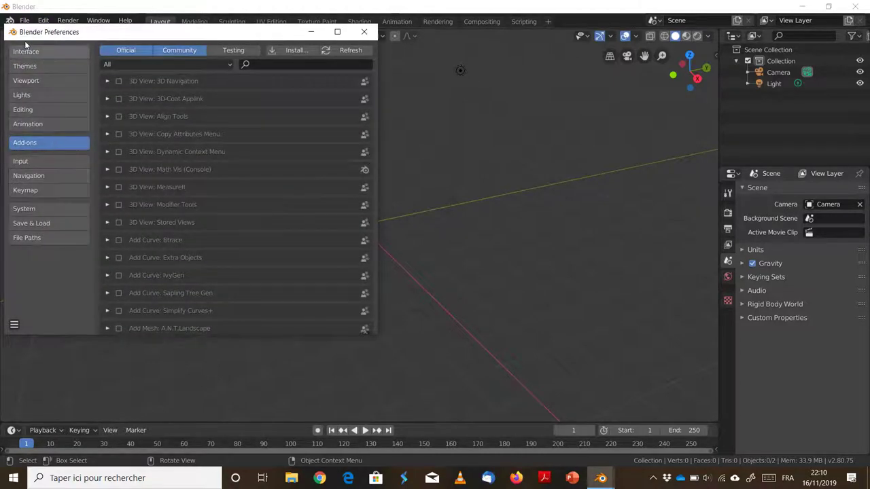
{"action": "left_click", "coordinate": [25, 48]}
{"action": "left_click", "coordinate": [283, 246]}
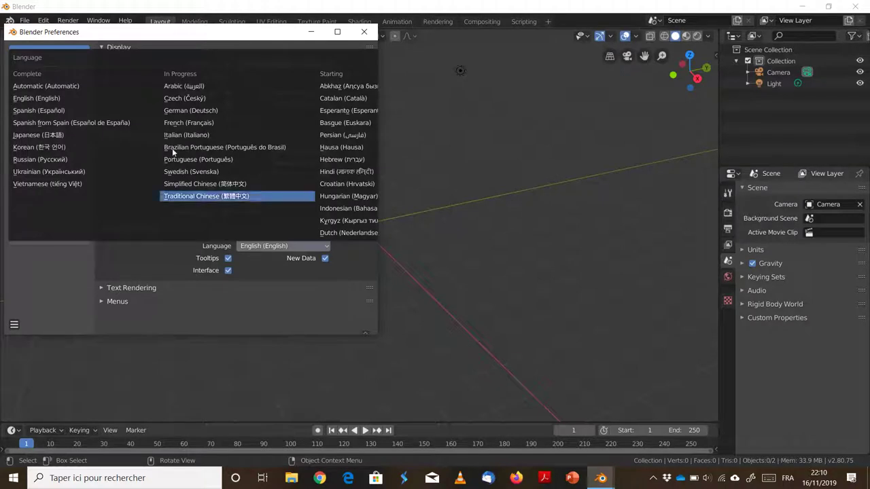
{"action": "key", "text": "Return"}
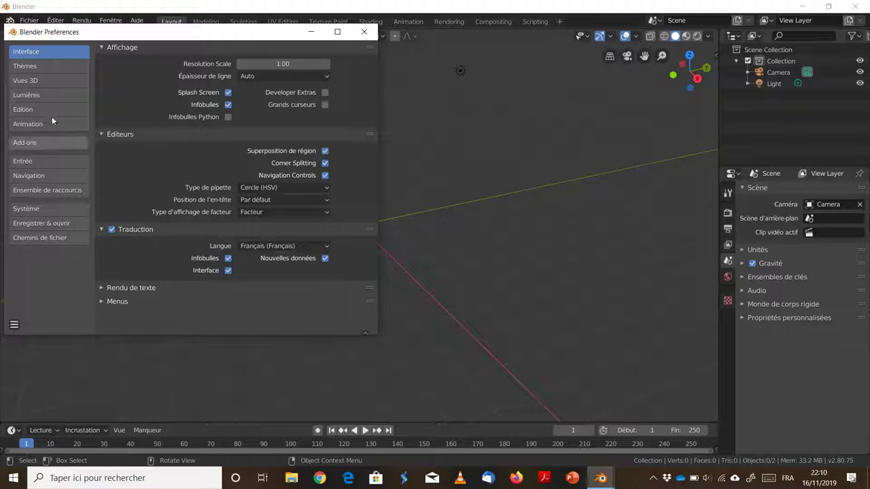
- Search add-ons for 'pdb', enable Import-Export: Atomic Blender PDB/XYZ, and close Preferences
{"action": "left_click", "coordinate": [49, 142]}
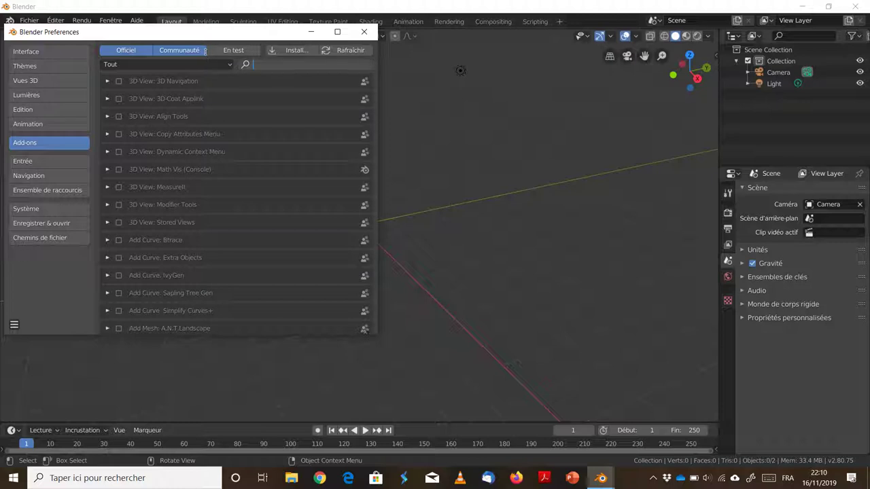
{"action": "type", "text": "pdb"}
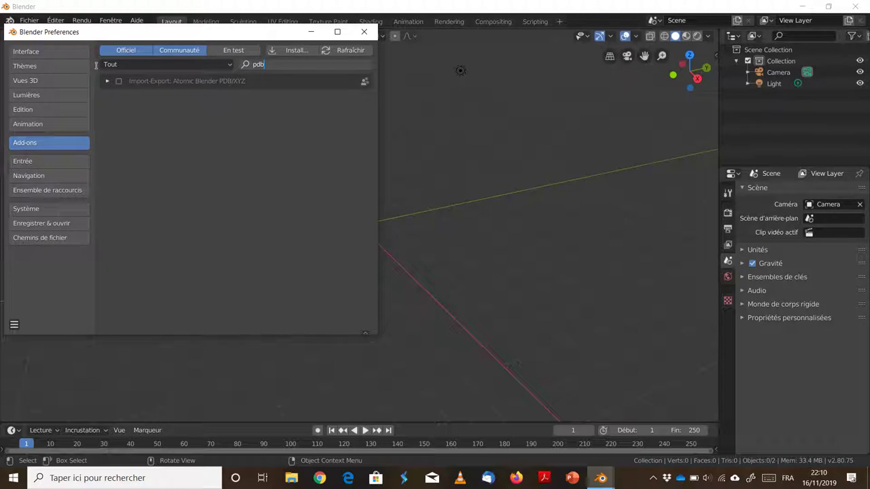
{"action": "key", "text": "Return"}
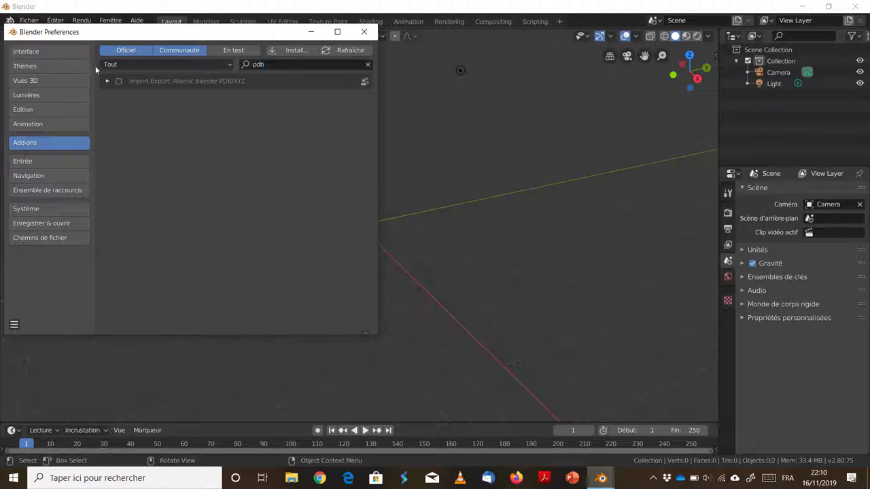
{"action": "left_click", "coordinate": [118, 81]}
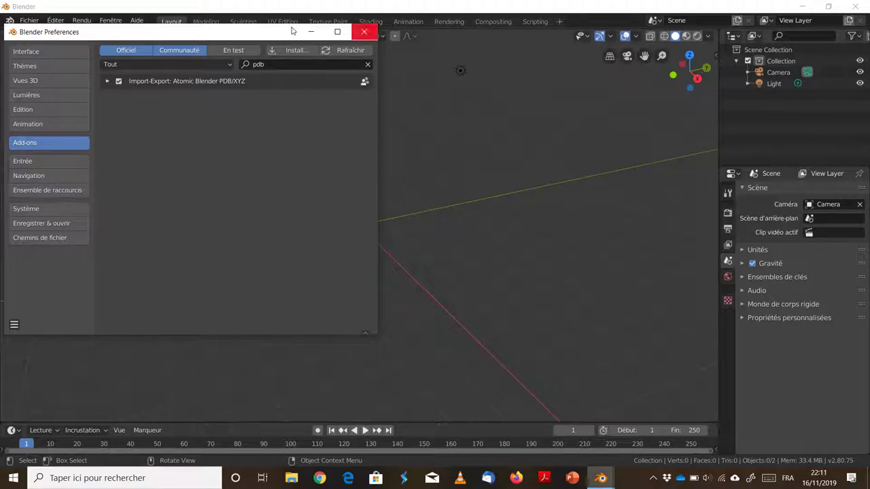
{"action": "left_click", "coordinate": [364, 32]}
{"action": "left_click", "coordinate": [30, 21]}
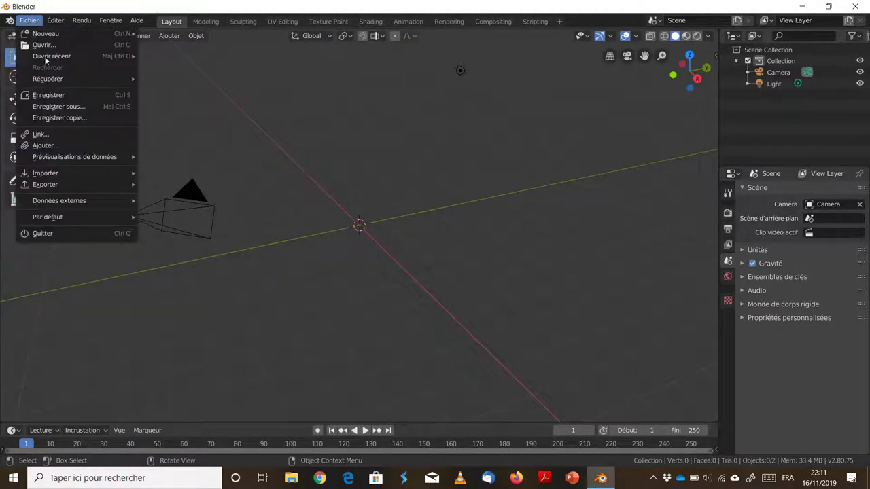
{"action": "mouse_move", "coordinate": [45, 172]}
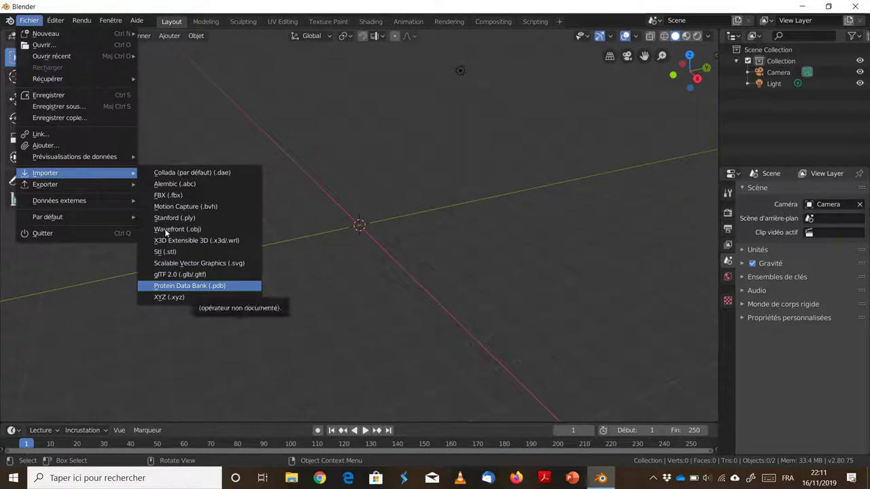
- Start a Protein Data Bank (.pdb) import and select glycine.pdb from the Desktop
{"action": "key", "text": "Down"}
{"action": "key", "text": "Up"}
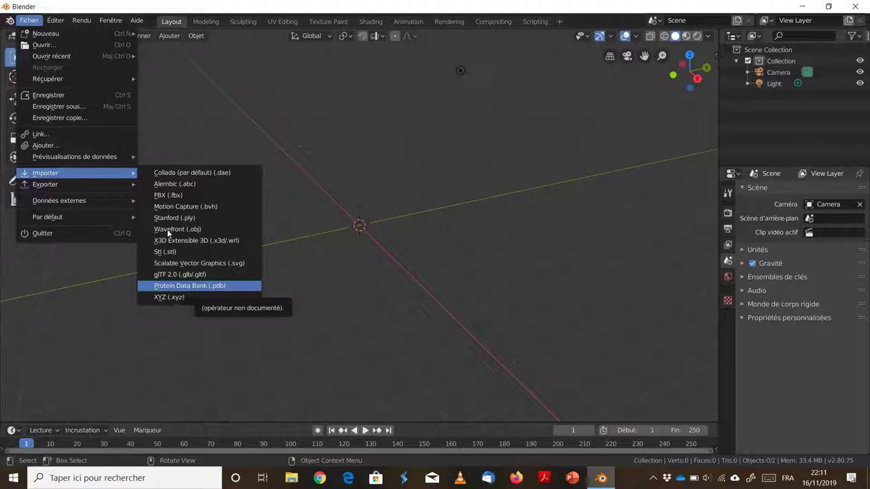
{"action": "key", "text": "Return"}
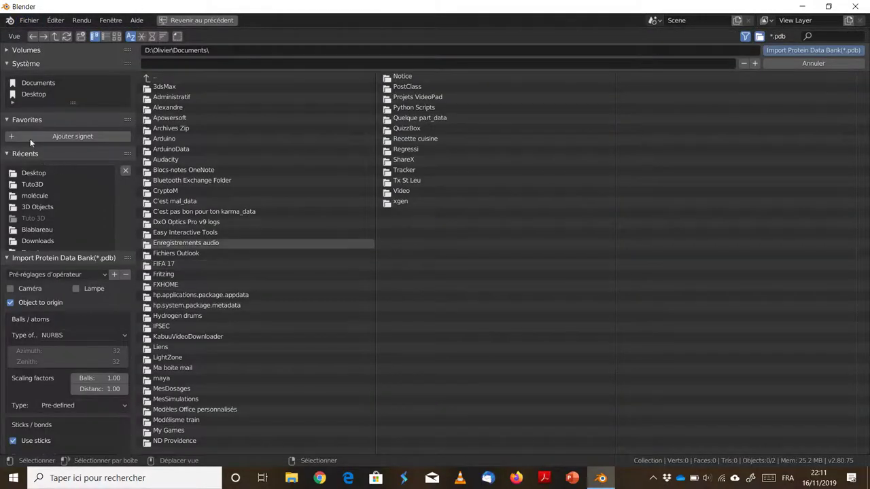
{"action": "left_click", "coordinate": [34, 173]}
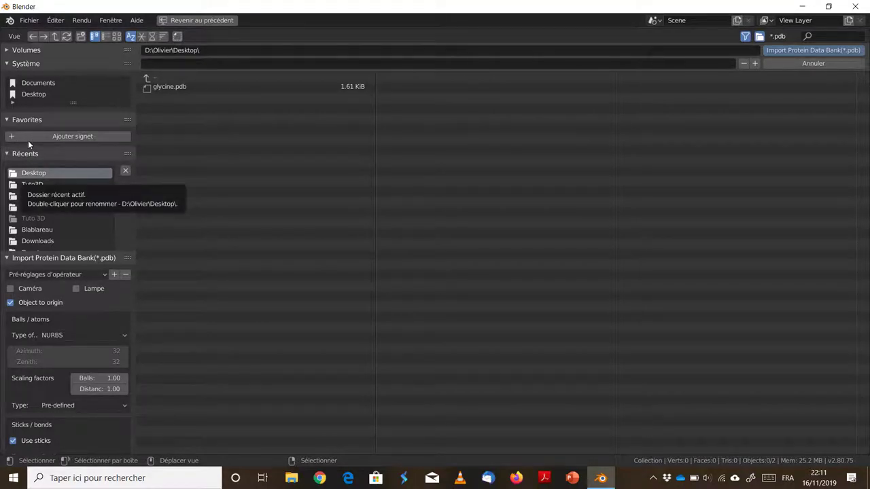
{"action": "key", "text": "Down"}
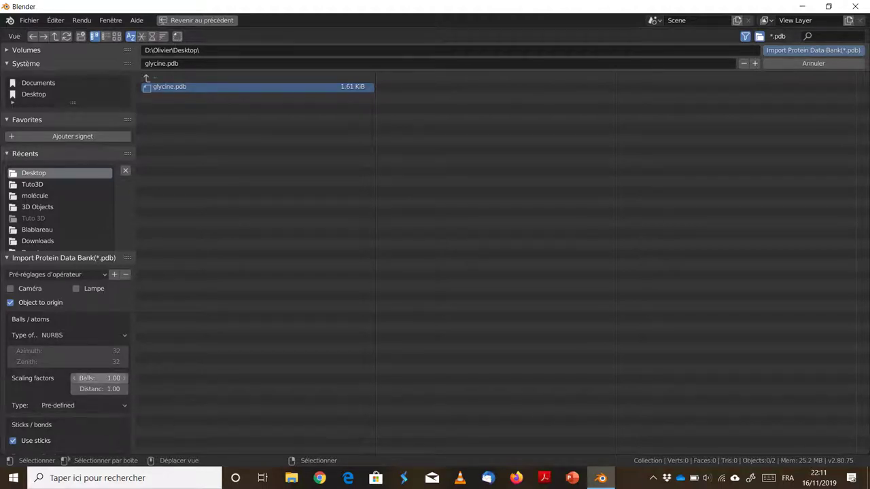
- Set the ball scaling to 0.50 and keep NURBS as the atom ball type
{"action": "left_click", "coordinate": [99, 378]}
{"action": "key", "text": "BackSpace"}
{"action": "type", "text": "0."}
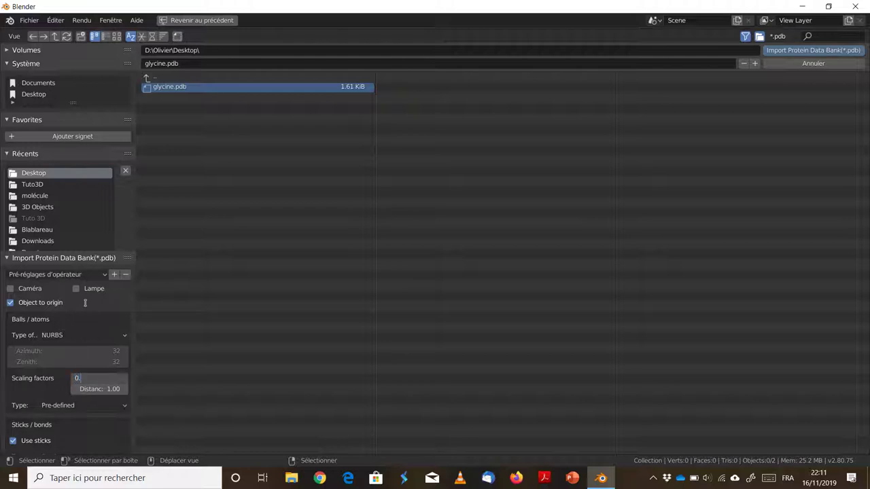
{"action": "type", "text": "5"}
{"action": "key", "text": "Return"}
{"action": "left_click", "coordinate": [82, 335]}
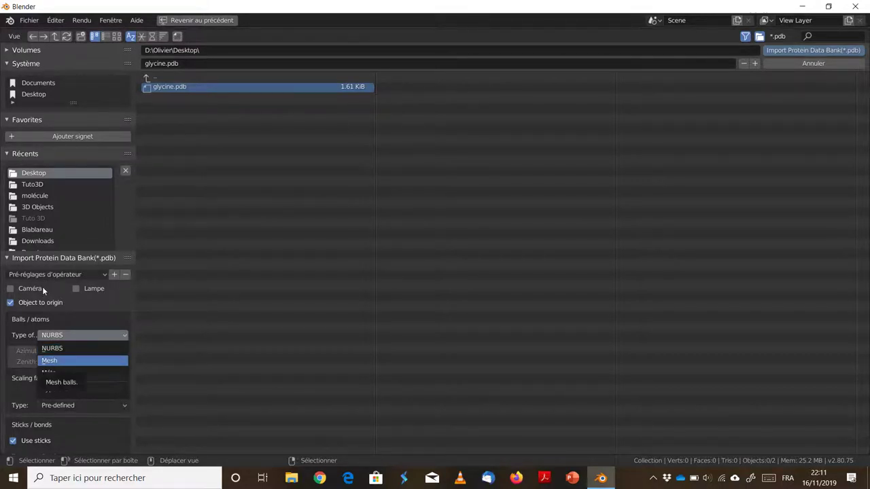
{"action": "left_click", "coordinate": [42, 278]}
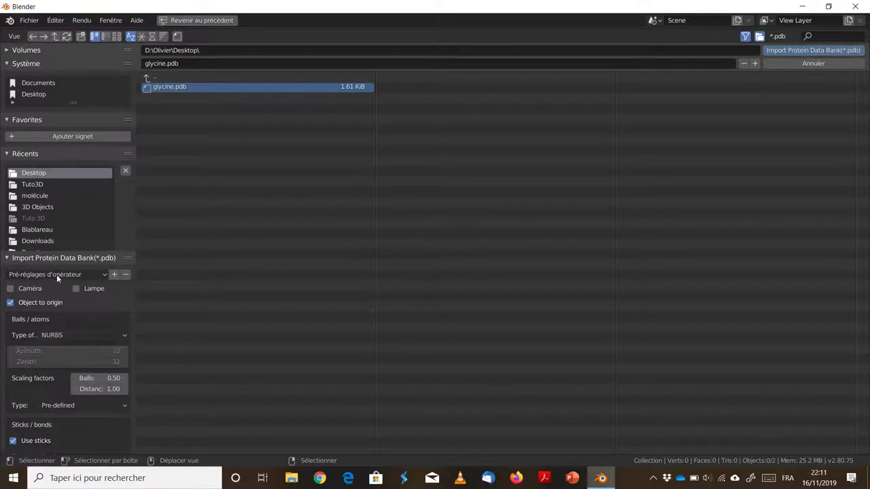
- Turn on bonds and set the stick radius to 0.10
{"action": "scroll", "coordinate": [65, 266], "scroll_direction": "down", "scroll_amount": 3}
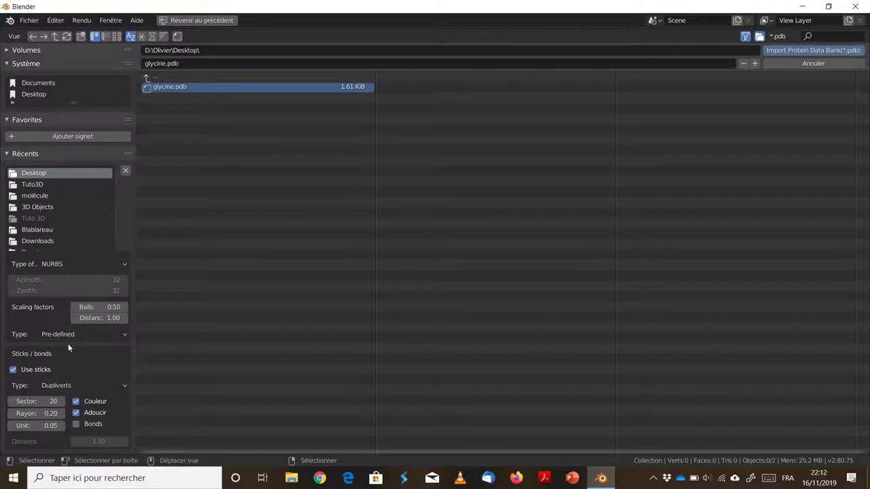
{"action": "left_click", "coordinate": [75, 424]}
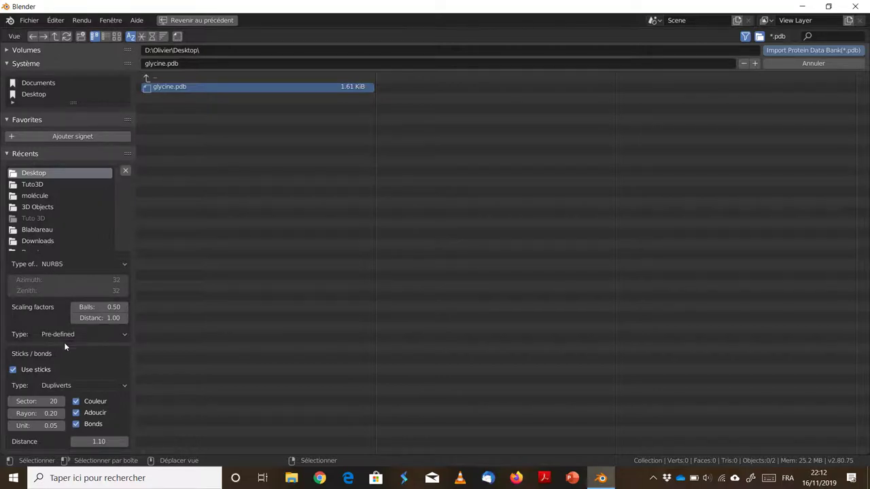
{"action": "left_click", "coordinate": [51, 414]}
{"action": "key", "text": "BackSpace"}
{"action": "type", "text": "0.1"}
{"action": "key", "text": "Return"}
- Save these PDB import settings as a preset named 'molecule'
{"action": "scroll", "coordinate": [43, 304], "scroll_direction": "up", "scroll_amount": 3}
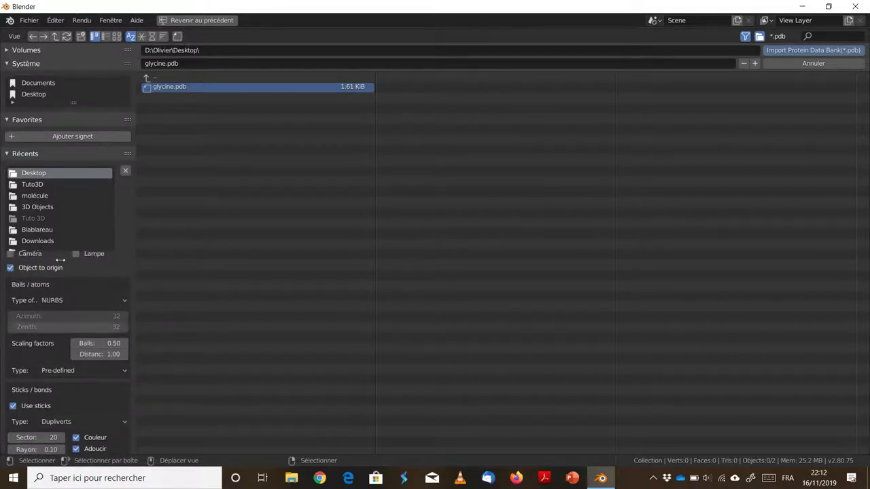
{"action": "scroll", "coordinate": [48, 240], "scroll_direction": "up", "scroll_amount": 2}
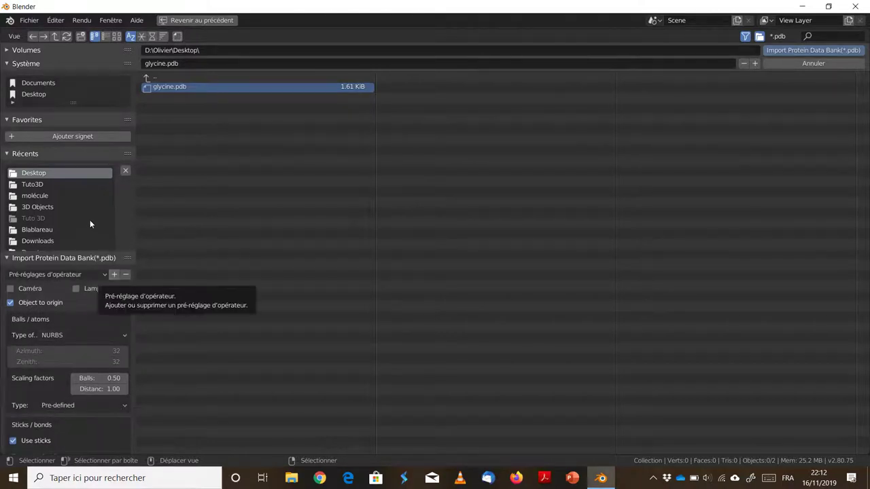
{"action": "left_click", "coordinate": [114, 274]}
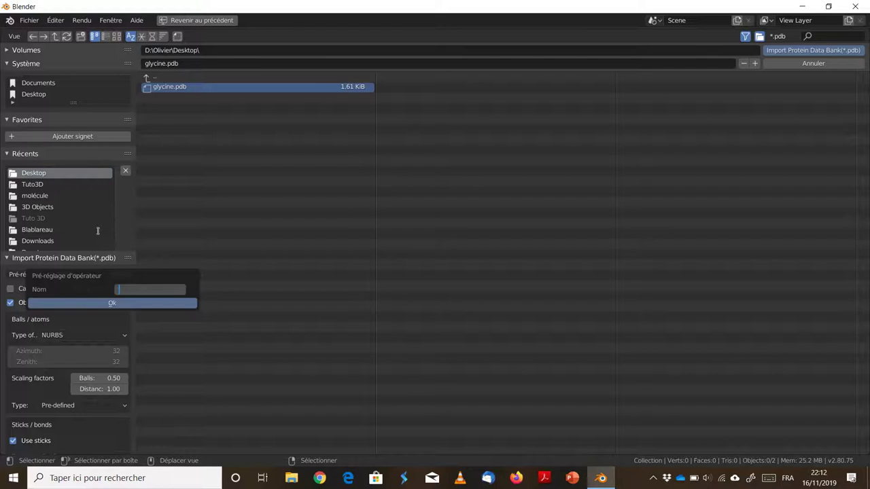
{"action": "type", "text": "mole"}
{"action": "type", "text": "cule"}
{"action": "key", "text": "Return"}
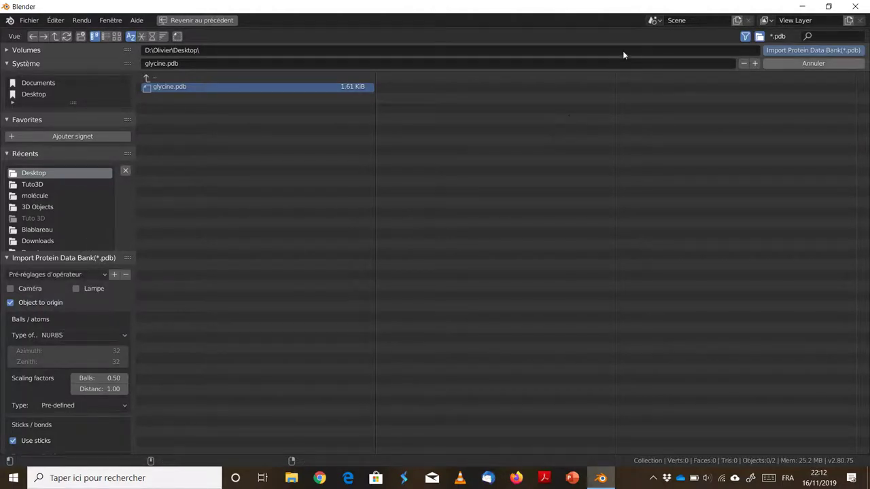
- Import glycine.pdb with the molecule settings, then orbit and zoom onto the ball-and-stick model
{"action": "key", "text": "Return"}
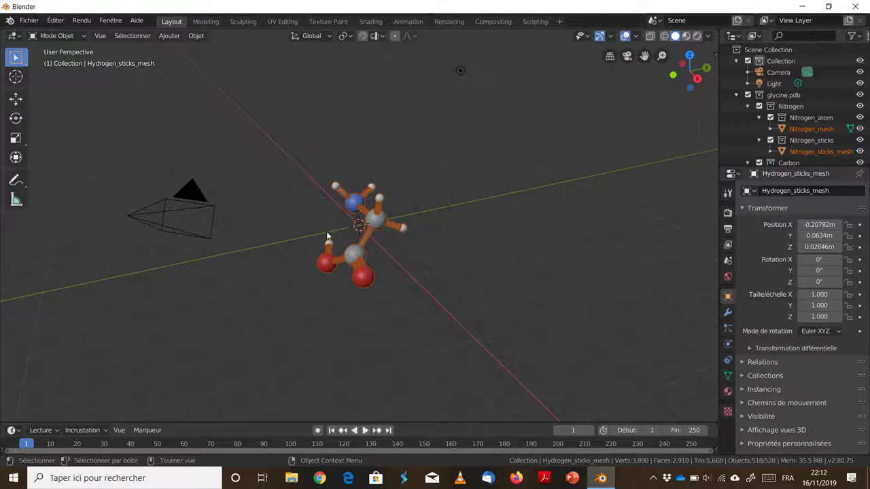
{"action": "mouse_move", "coordinate": [318, 234]}
{"action": "middle_mouse_down"}
{"action": "mouse_move", "coordinate": [346, 234]}
{"action": "mouse_move", "coordinate": [288, 215]}
{"action": "mouse_move", "coordinate": [309, 246]}
{"action": "mouse_move", "coordinate": [356, 239]}
{"action": "mouse_move", "coordinate": [325, 216]}
{"action": "middle_mouse_up"}
{"action": "scroll", "coordinate": [321, 219], "scroll_direction": "up", "scroll_amount": 3}
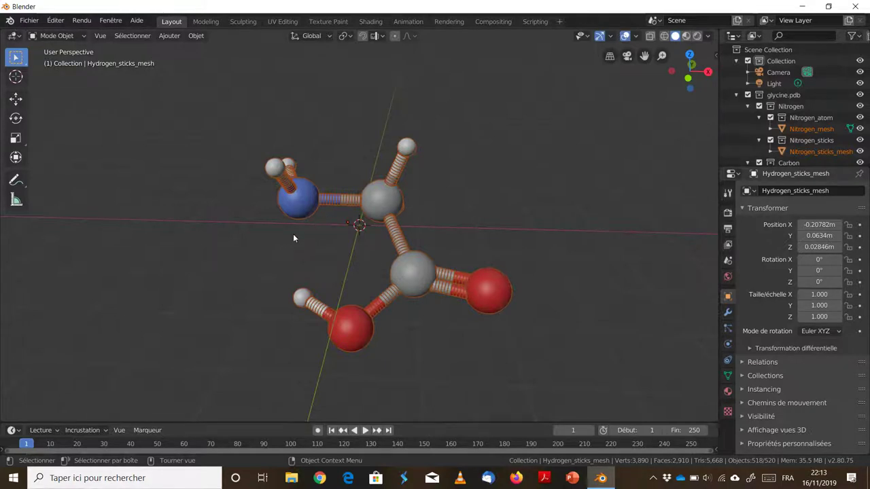
- Start a Wavefront (.obj) export from the File > Export menu
{"action": "left_click", "coordinate": [26, 20]}
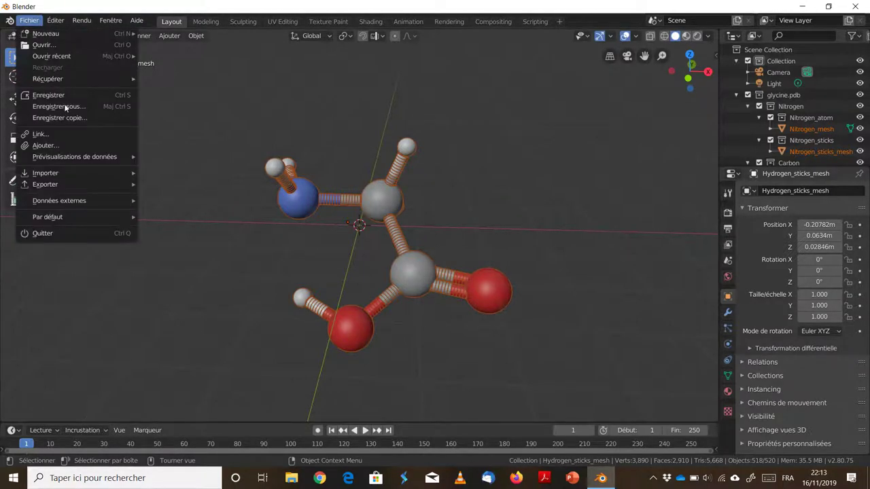
{"action": "key", "text": "Down"}
{"action": "key", "text": "Down"}
{"action": "key", "text": "Right"}
{"action": "key", "text": "Down"}
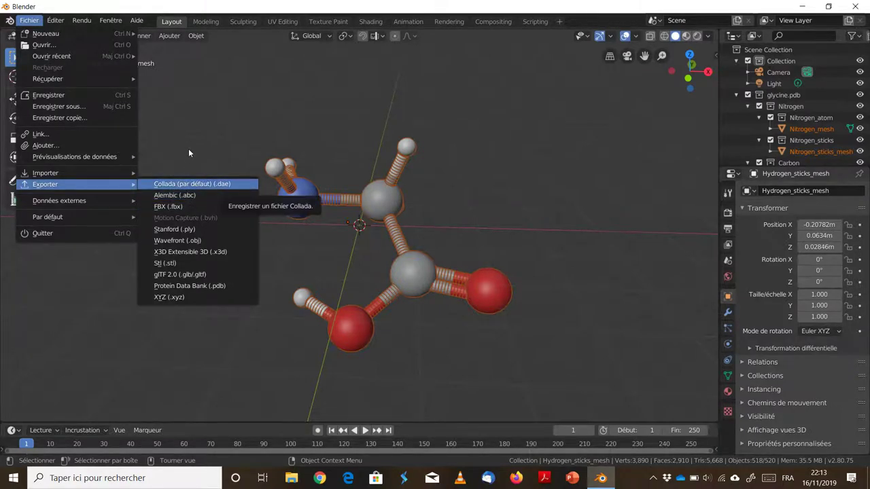
{"action": "key", "text": "Down"}
{"action": "key", "text": "Down"}
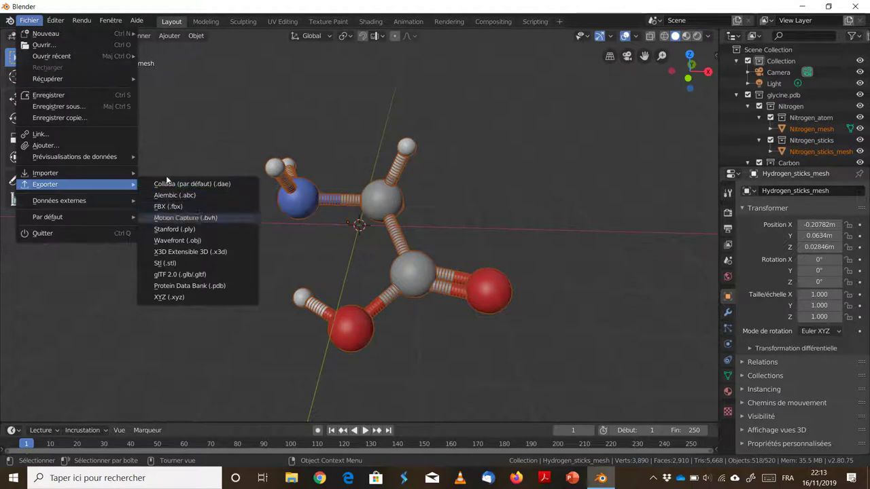
{"action": "key", "text": "Down"}
{"action": "key", "text": "Down"}
{"action": "key", "text": "Down"}
{"action": "key", "text": "Up"}
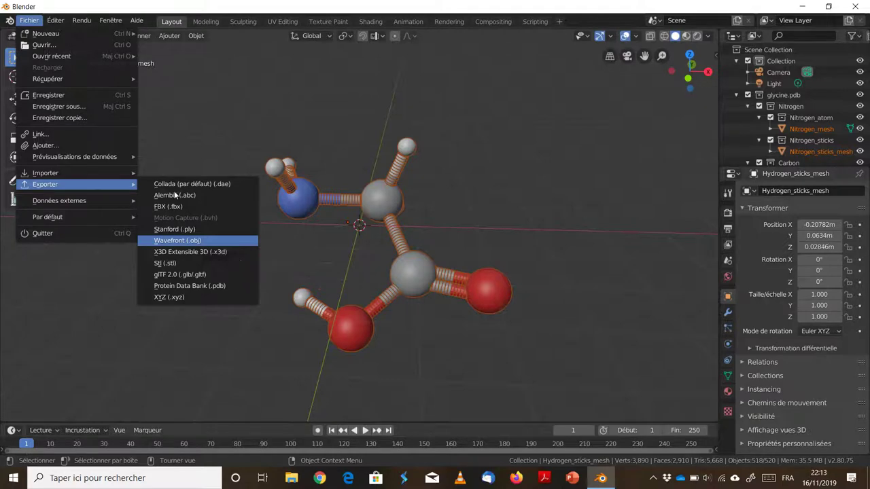
{"action": "key", "text": "Return"}
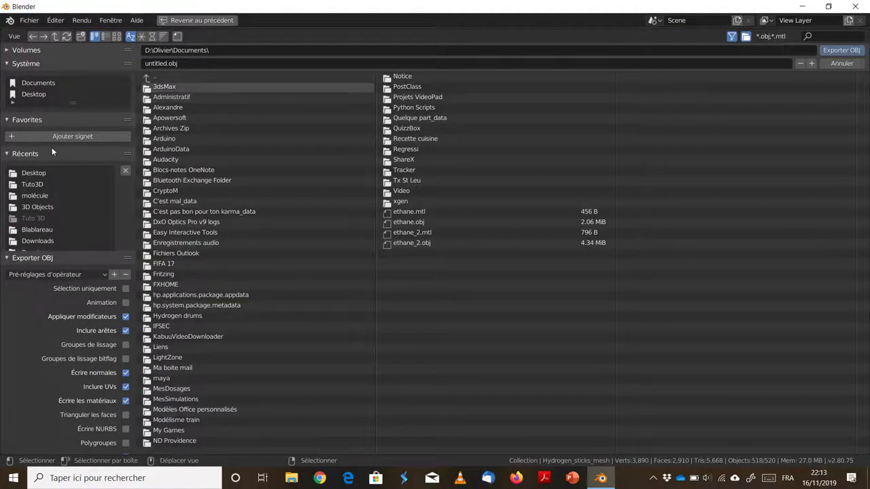
- Set the export folder to Desktop, name the file glycine, and export glycine.obj
{"action": "left_click", "coordinate": [34, 172]}
{"action": "left_click", "coordinate": [146, 61]}
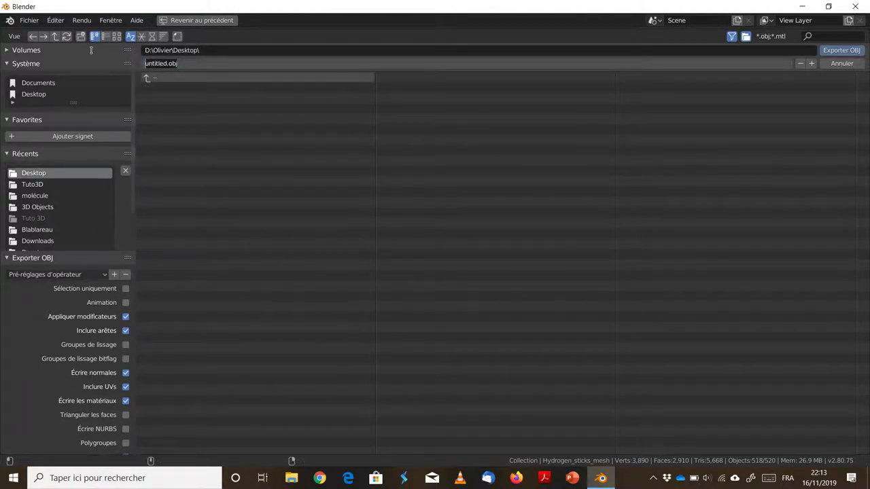
{"action": "type", "text": "glycine"}
{"action": "key", "text": "Return"}
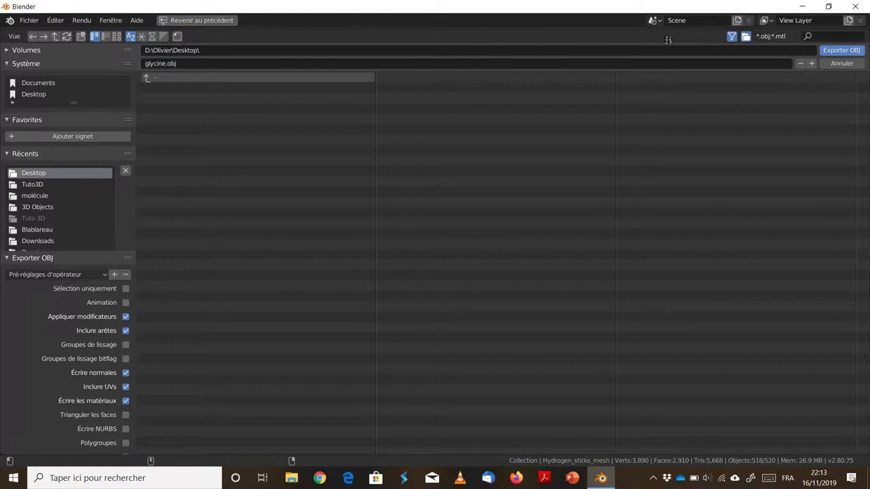
{"action": "key", "text": "Return"}
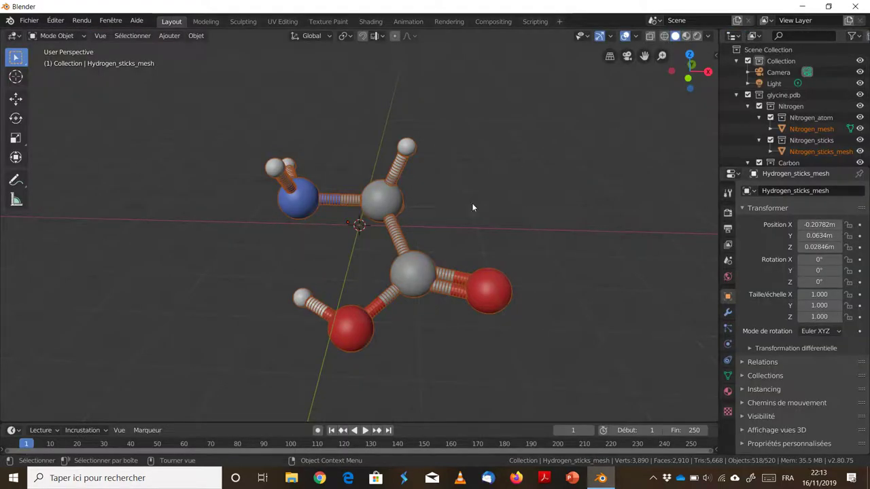
- Quit Blender, discarding unsaved changes
{"action": "left_click", "coordinate": [855, 6]}
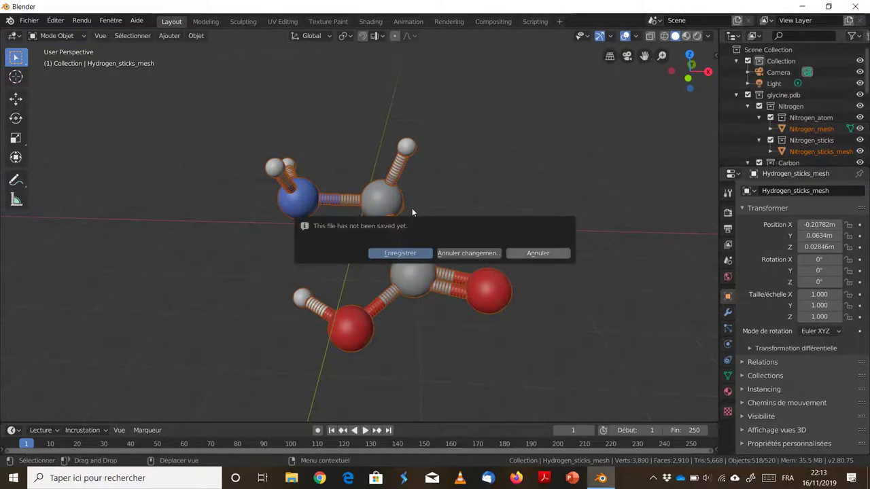
{"action": "key", "text": "Right"}
{"action": "key", "text": "Return"}
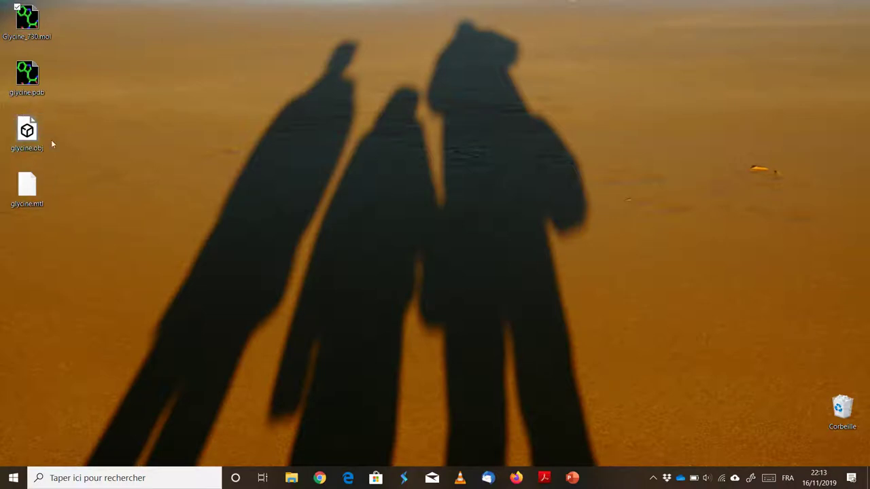
- Open glycine.obj from the desktop with Visionneuse 3D (3D Viewer)
{"action": "right_click", "coordinate": [25, 106]}
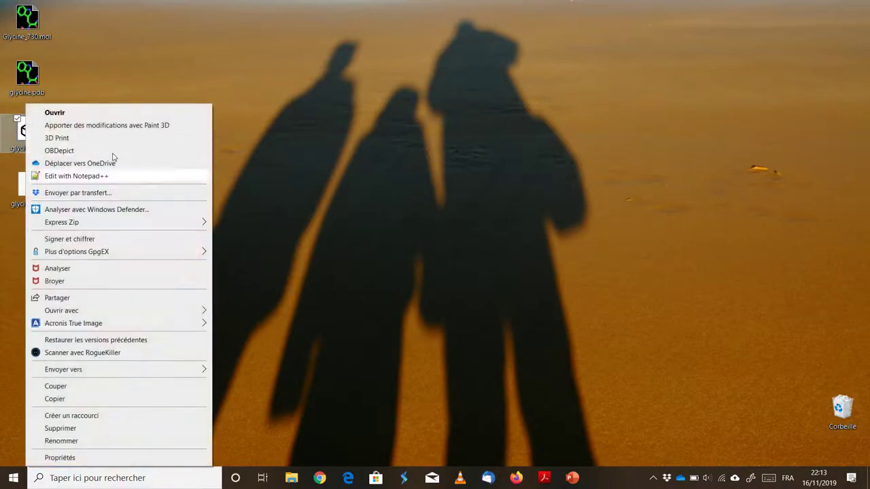
{"action": "key", "text": "Right"}
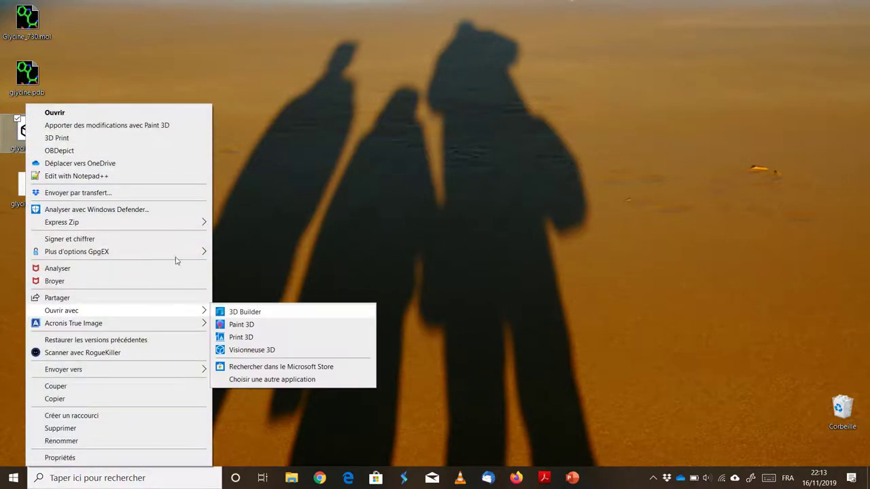
{"action": "key", "text": "Down"}
{"action": "key", "text": "Down"}
{"action": "key", "text": "Down"}
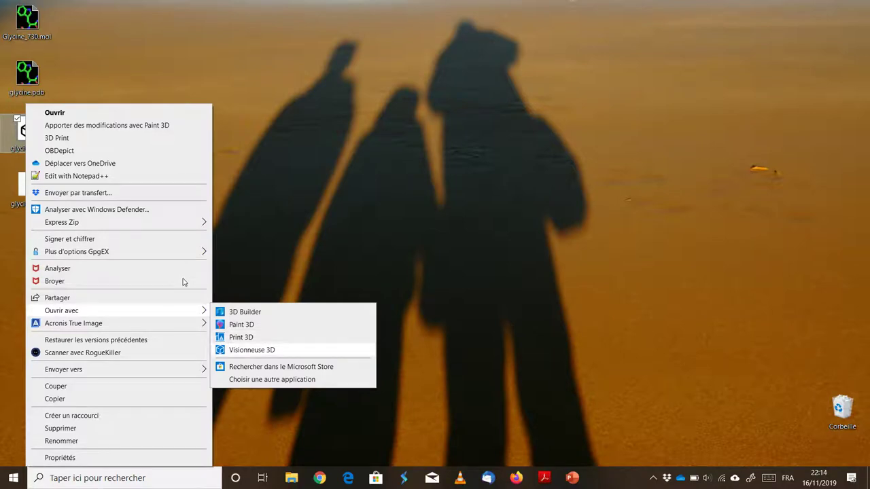
{"action": "key", "text": "Return"}
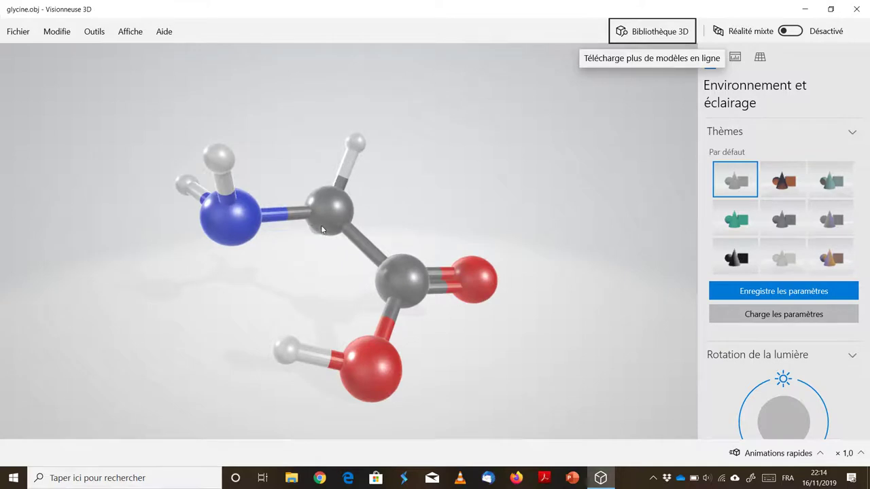
- Orbit the glycine molecule in 3D Viewer to inspect it
{"action": "mouse_move", "coordinate": [322, 230]}
{"action": "left_mouse_down"}
{"action": "mouse_move", "coordinate": [335, 257]}
{"action": "mouse_move", "coordinate": [316, 178]}
{"action": "mouse_move", "coordinate": [288, 194]}
{"action": "mouse_move", "coordinate": [267, 242]}
{"action": "mouse_move", "coordinate": [207, 218]}
{"action": "mouse_move", "coordinate": [180, 152]}
{"action": "mouse_move", "coordinate": [195, 146]}
{"action": "mouse_move", "coordinate": [293, 235]}
{"action": "mouse_move", "coordinate": [345, 214]}
{"action": "mouse_move", "coordinate": [235, 198]}
{"action": "mouse_move", "coordinate": [192, 146]}
{"action": "mouse_move", "coordinate": [162, 167]}
{"action": "mouse_move", "coordinate": [169, 111]}
{"action": "mouse_move", "coordinate": [232, 121]}
{"action": "mouse_move", "coordinate": [303, 166]}
{"action": "mouse_move", "coordinate": [334, 233]}
{"action": "left_mouse_up"}
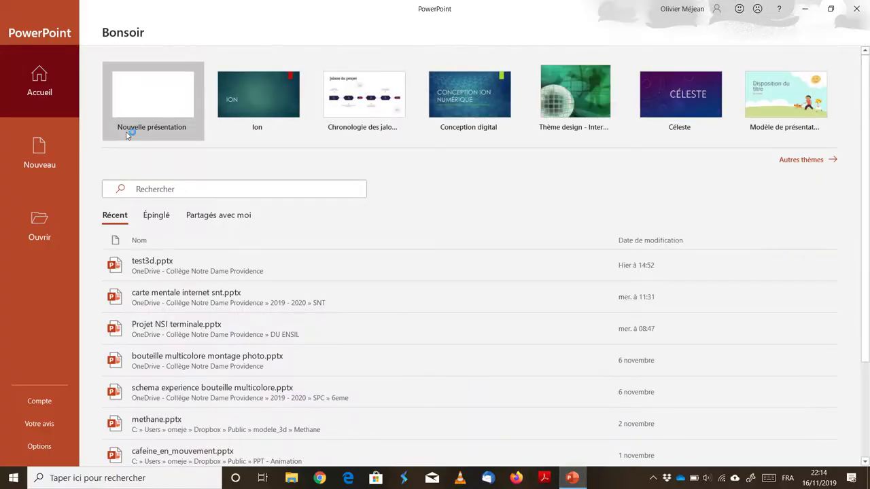
- Create a new presentation and switch slide 1 to the blank (Vide) layout
{"action": "left_click", "coordinate": [121, 78]}
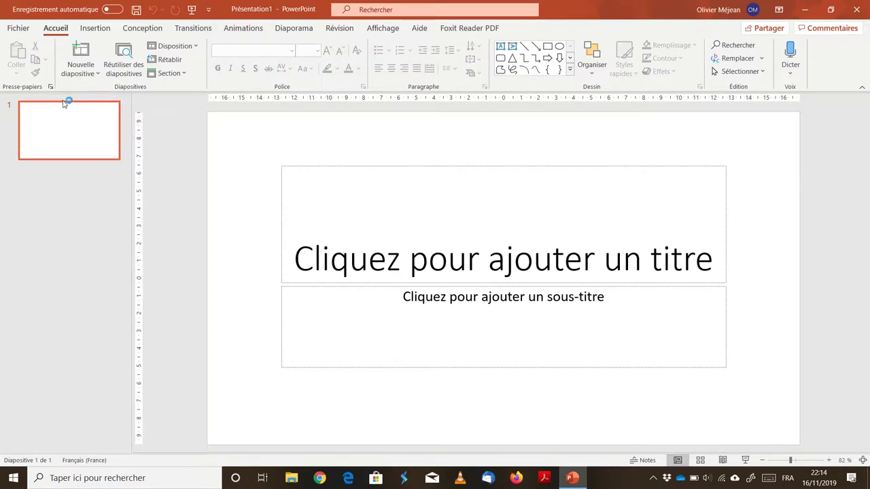
{"action": "right_click", "coordinate": [78, 124]}
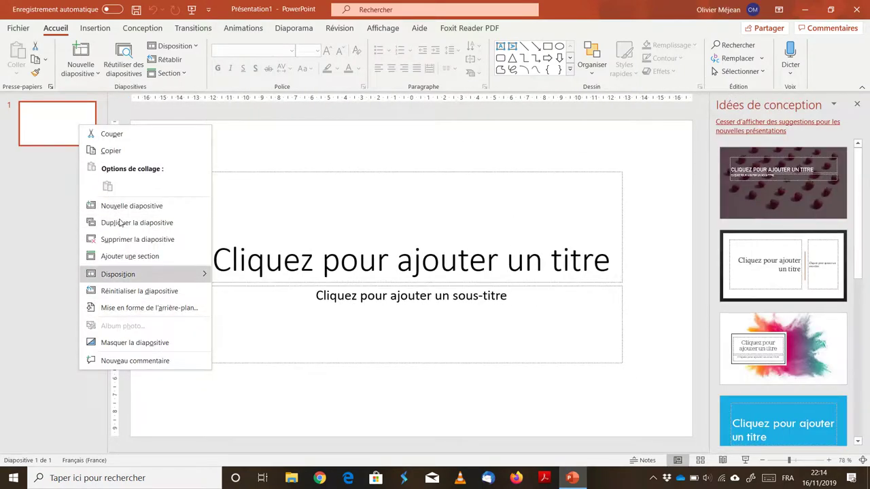
{"action": "mouse_move", "coordinate": [119, 274]}
{"action": "left_click", "coordinate": [200, 297]}
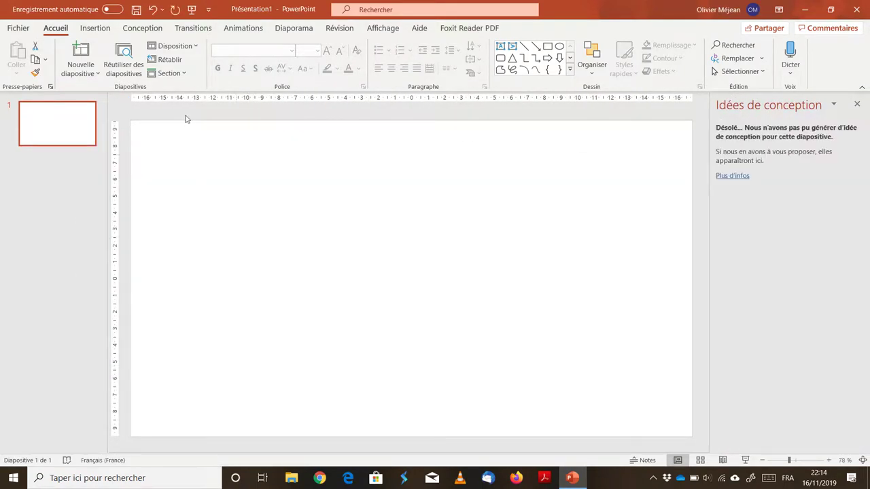
- Choose Insertion > Modèles 3D > À partir d'un fichier to insert a 3D model
{"action": "left_click", "coordinate": [95, 28]}
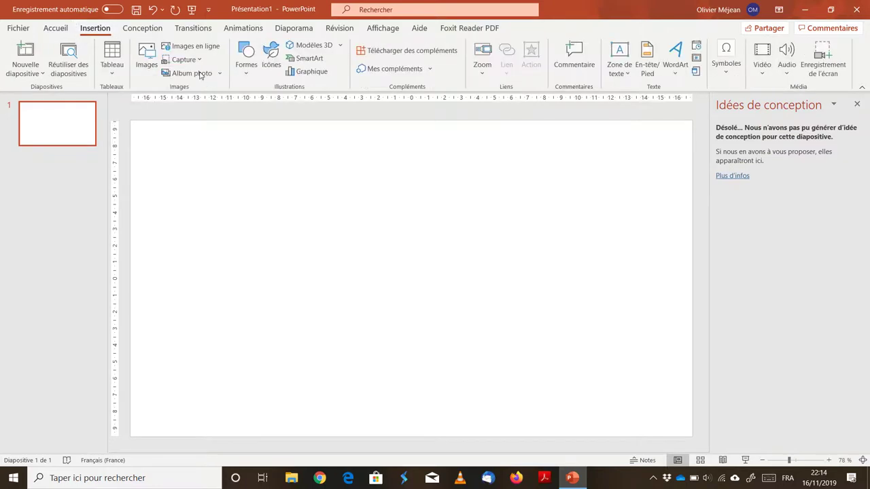
{"action": "left_click", "coordinate": [314, 44]}
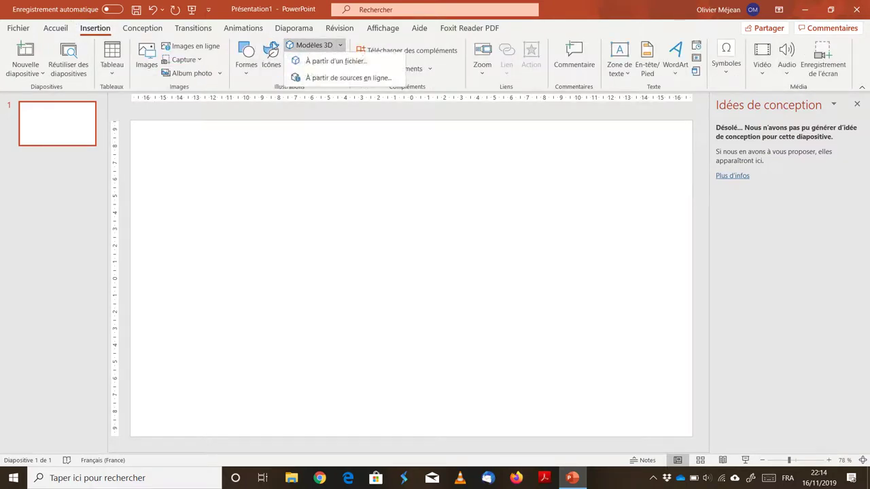
{"action": "left_click", "coordinate": [336, 61]}
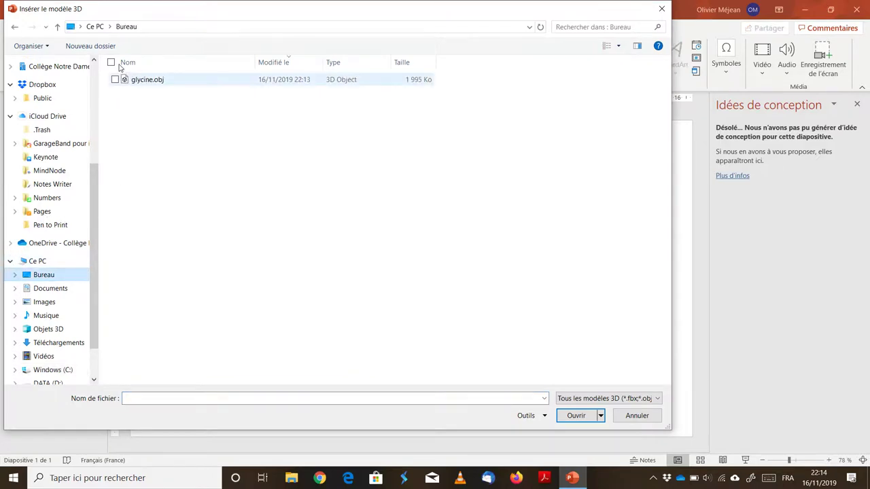
- Place glycine.obj on the slide, enlarge it to 12,11 × 17,72 cm, and rotate it in 3D
{"action": "double_click", "coordinate": [123, 80]}
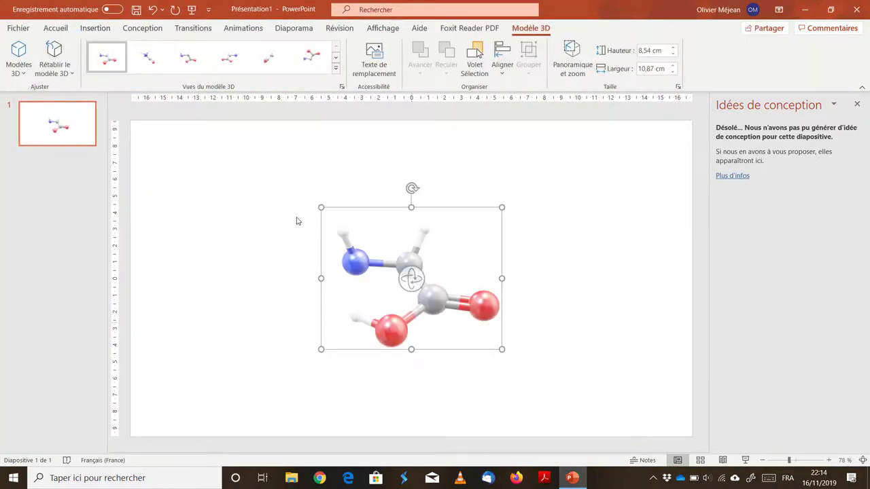
{"action": "left_click_drag", "start_coordinate": [256, 163], "coordinate": [202, 129]}
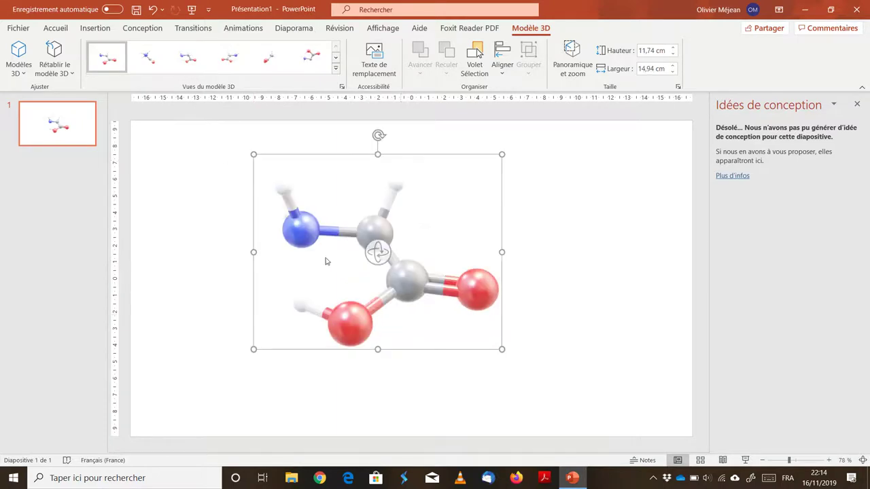
{"action": "left_click_drag", "start_coordinate": [402, 282], "coordinate": [442, 304]}
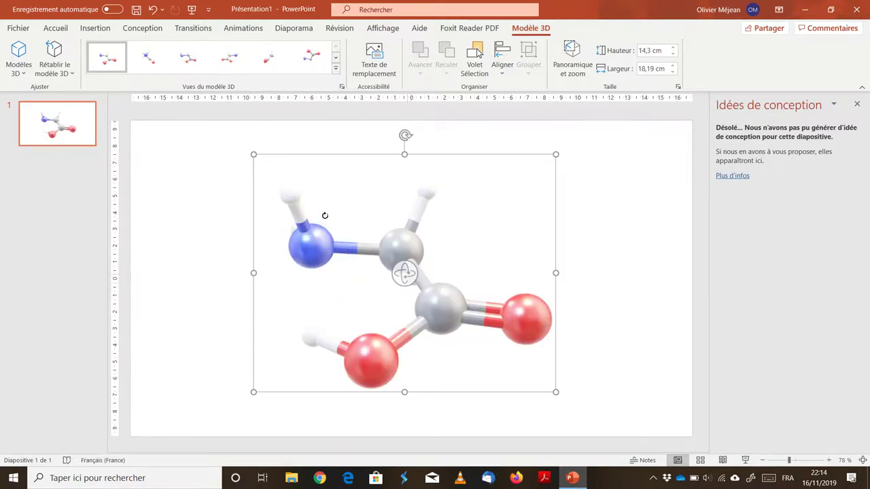
{"action": "mouse_move", "coordinate": [325, 216]}
{"action": "left_mouse_down"}
{"action": "mouse_move", "coordinate": [514, 230]}
{"action": "mouse_move", "coordinate": [485, 317]}
{"action": "mouse_move", "coordinate": [268, 240]}
{"action": "mouse_move", "coordinate": [200, 136]}
{"action": "mouse_move", "coordinate": [311, 197]}
{"action": "left_mouse_up"}
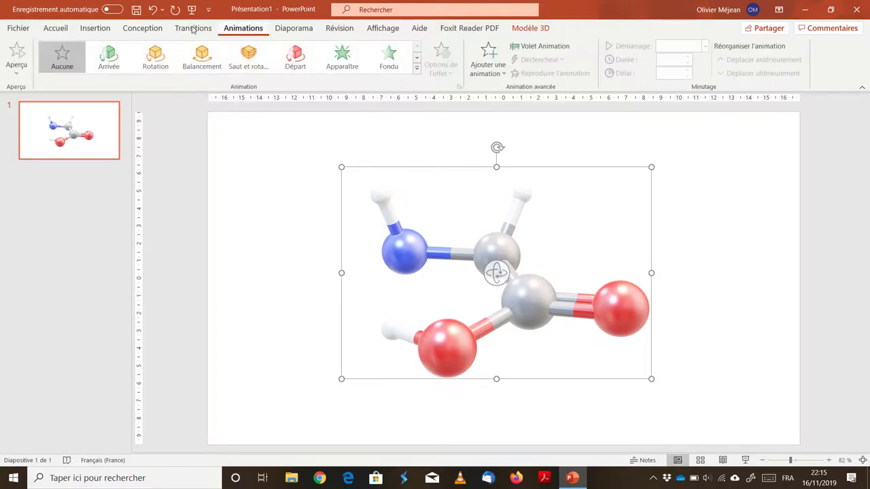
- Apply the Rotation animation to the glycine model and choose its direction in Effect Options
{"action": "left_click", "coordinate": [127, 48]}
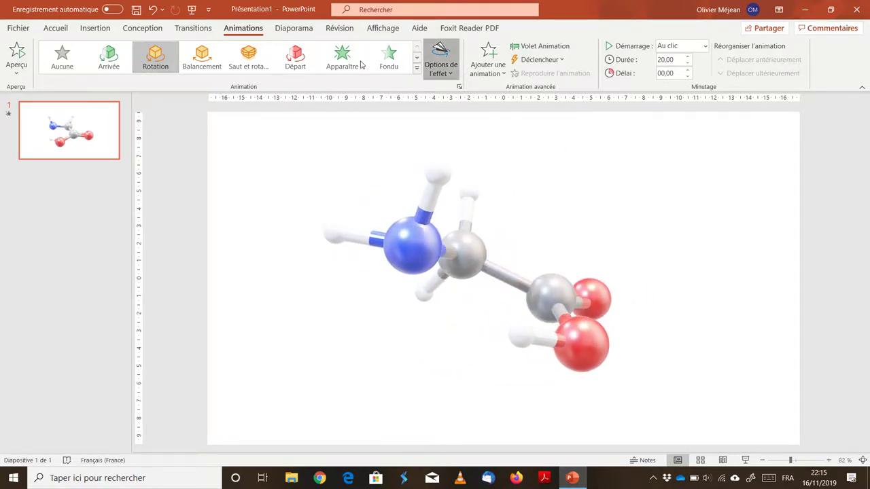
{"action": "left_click", "coordinate": [440, 58]}
{"action": "left_click", "coordinate": [494, 114]}
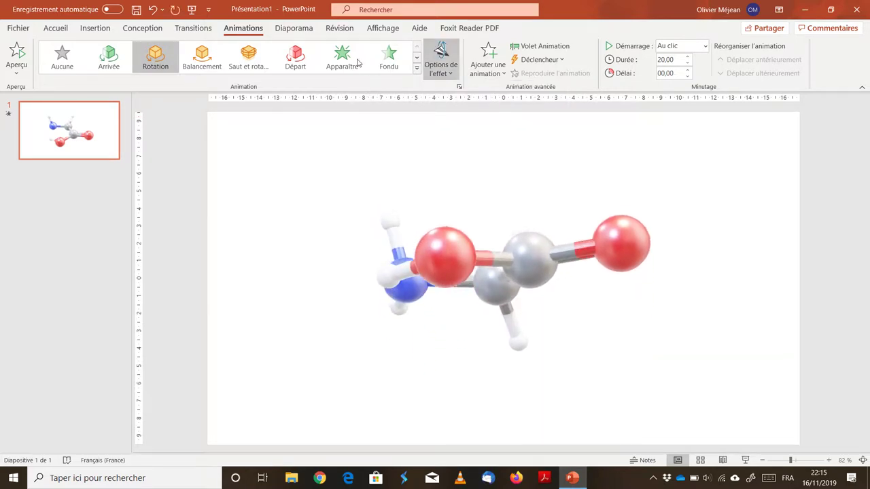
{"action": "left_click", "coordinate": [441, 58]}
{"action": "left_click", "coordinate": [430, 106]}
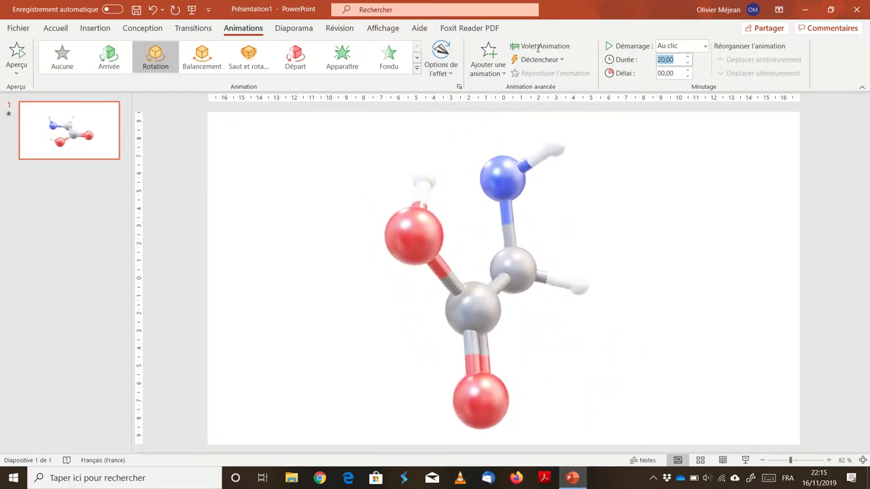
- Set the Rotation duration to 10 seconds and play the slide as a slideshow
{"action": "type", "text": "10"}
{"action": "key", "text": "Return"}
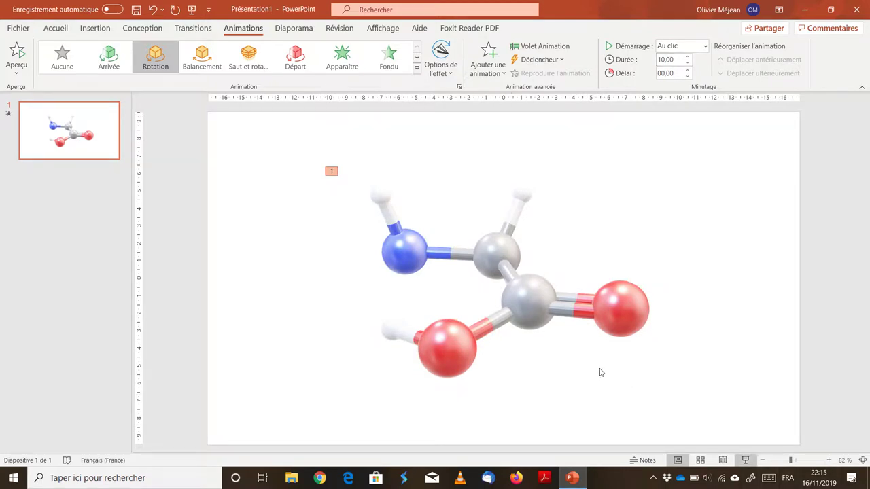
{"action": "left_click", "coordinate": [745, 460]}
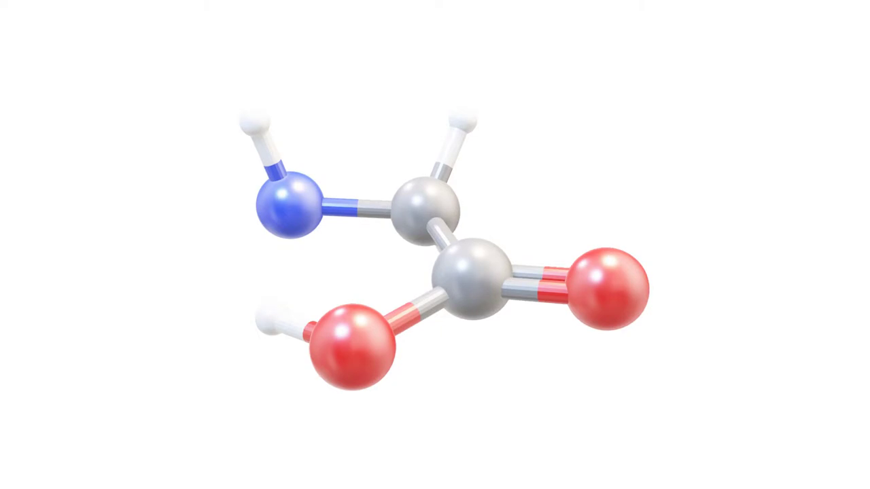
- Exit the slideshow with Esc and return to editing the animated glycine slide
{"action": "key", "text": "Escape"}
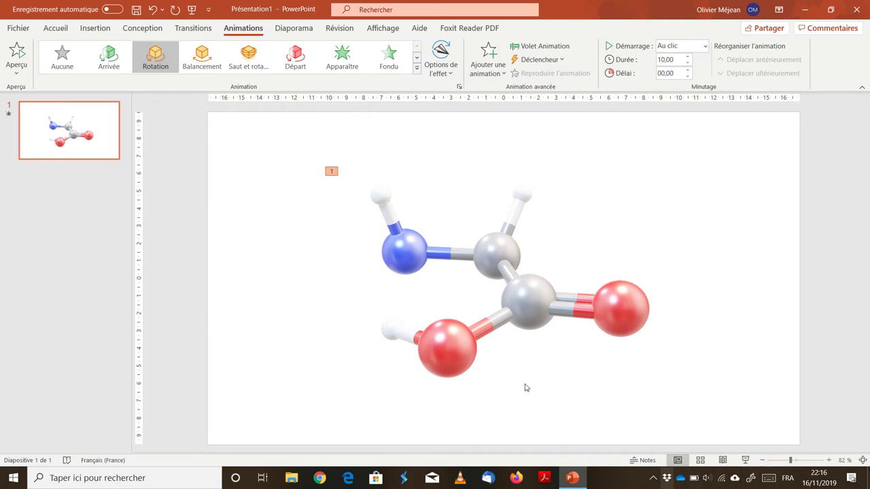
{"action": "left_click", "coordinate": [652, 478]}
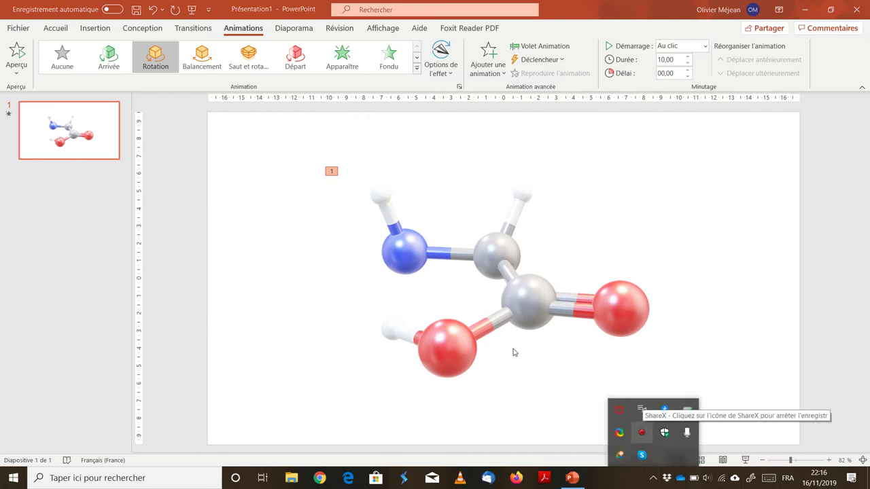